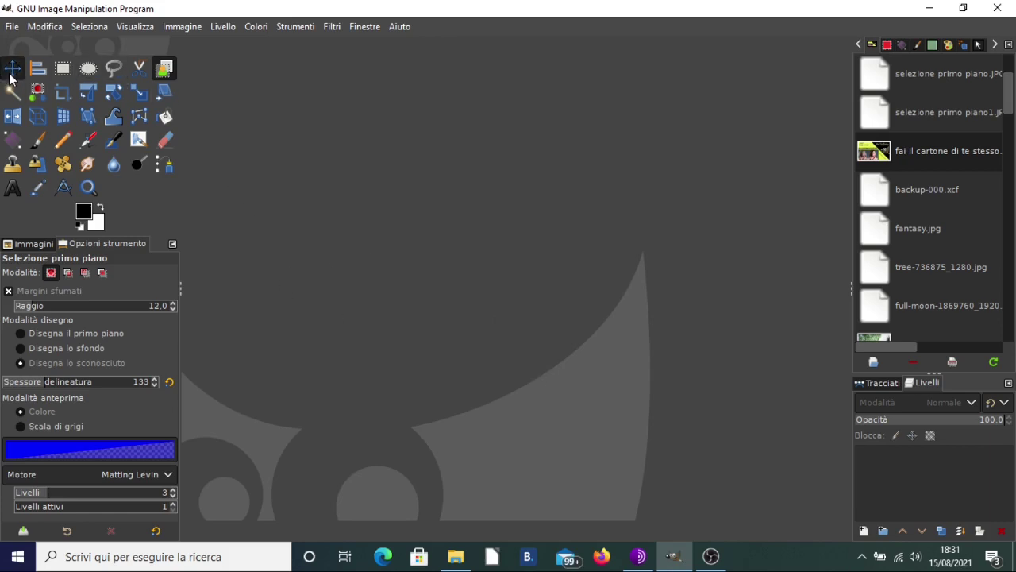
Step: Activate the Move tool in the empty GIMP workspace
{"action": "left_click", "coordinate": [12, 68]}
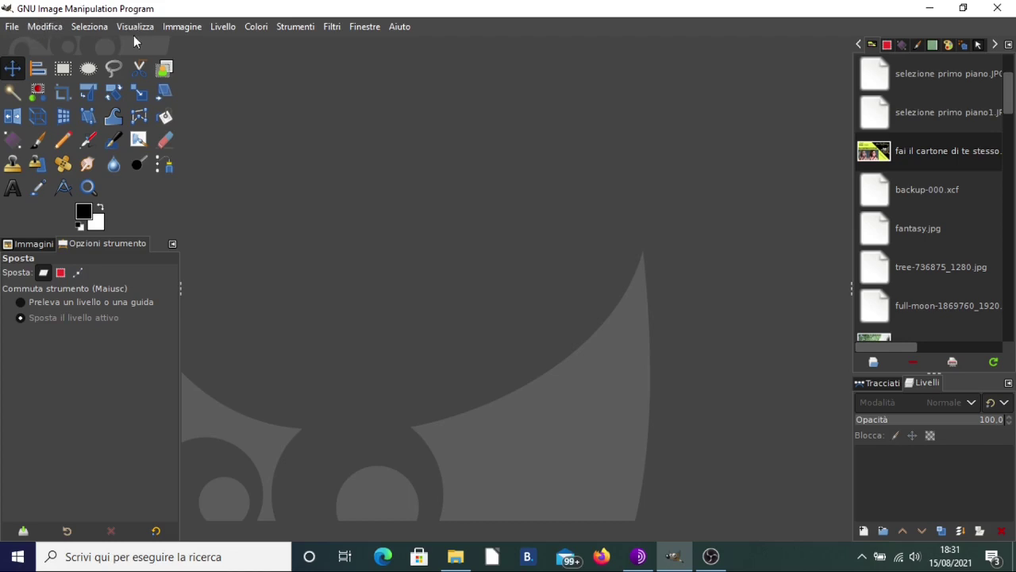
Step: Open the recent Lionel-Messi portrait photo (850×1360 JPG) from the recent files list
{"action": "left_click", "coordinate": [12, 29]}
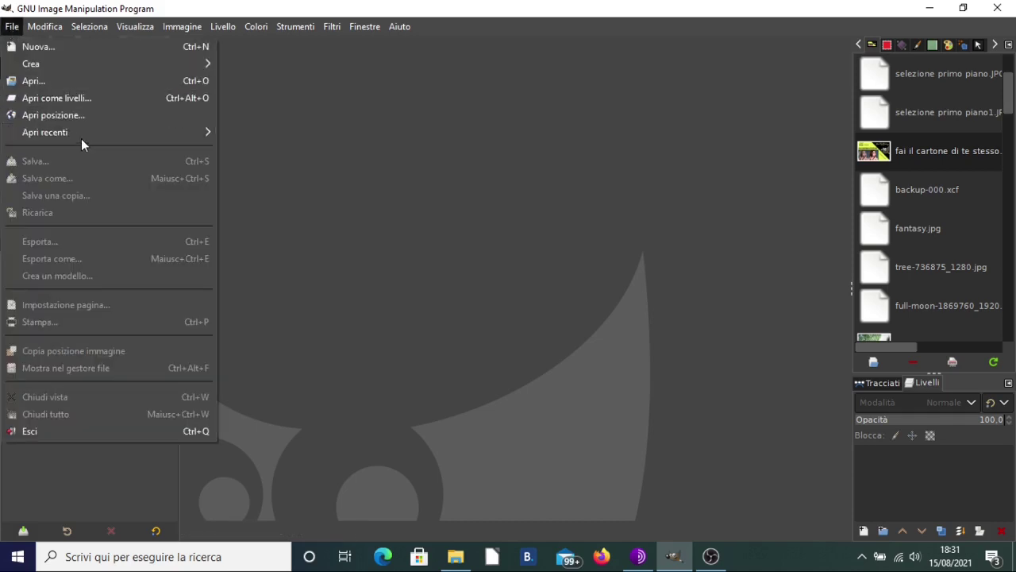
{"action": "mouse_move", "coordinate": [44, 131]}
{"action": "left_click", "coordinate": [297, 158]}
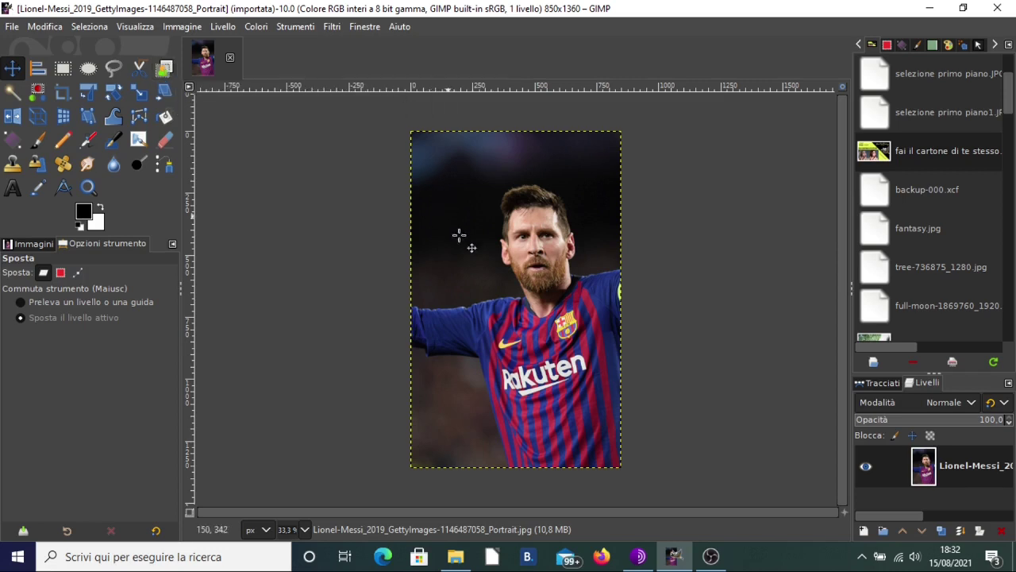
Step: Activate Foreground Select (Selezione primo piano), using the Matting Levin engine and stroke width 133
{"action": "left_click", "coordinate": [163, 72]}
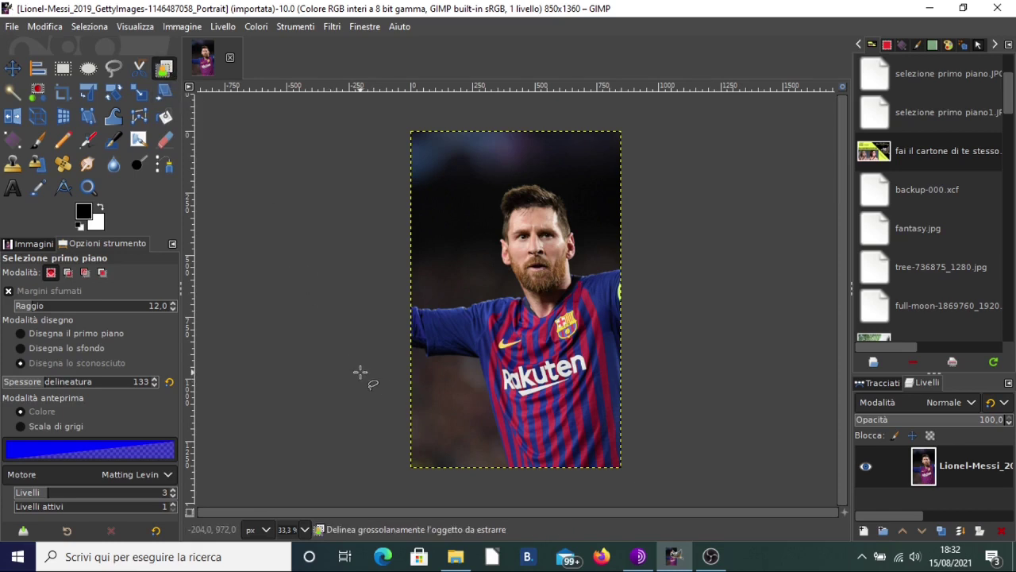
Step: Trace the rough outline from below Messi's left arm, around the extended arm and head
{"action": "left_click", "coordinate": [499, 478]}
{"action": "left_click", "coordinate": [470, 372]}
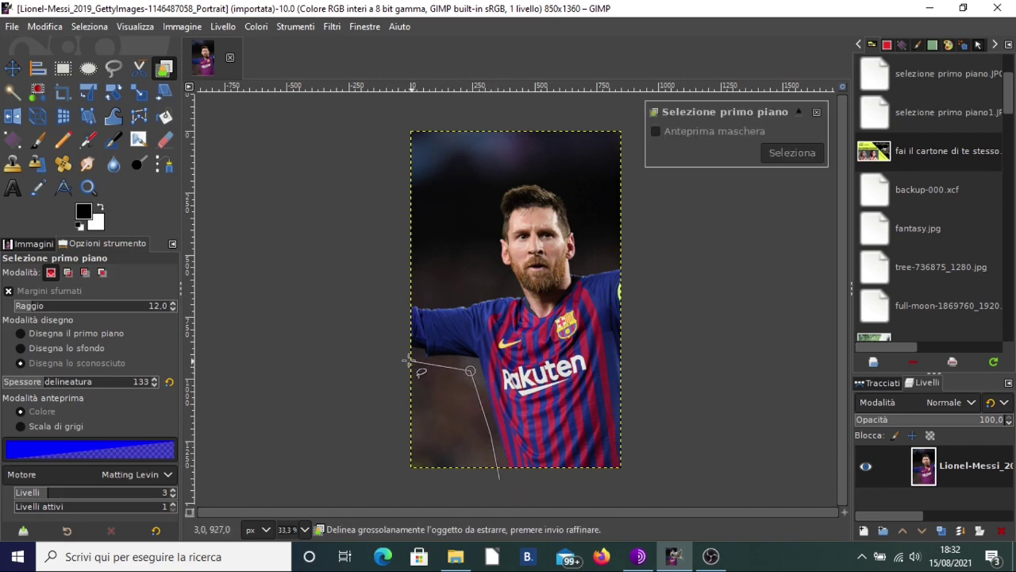
{"action": "left_click", "coordinate": [400, 359]}
{"action": "left_click", "coordinate": [394, 292]}
{"action": "left_click", "coordinate": [489, 285]}
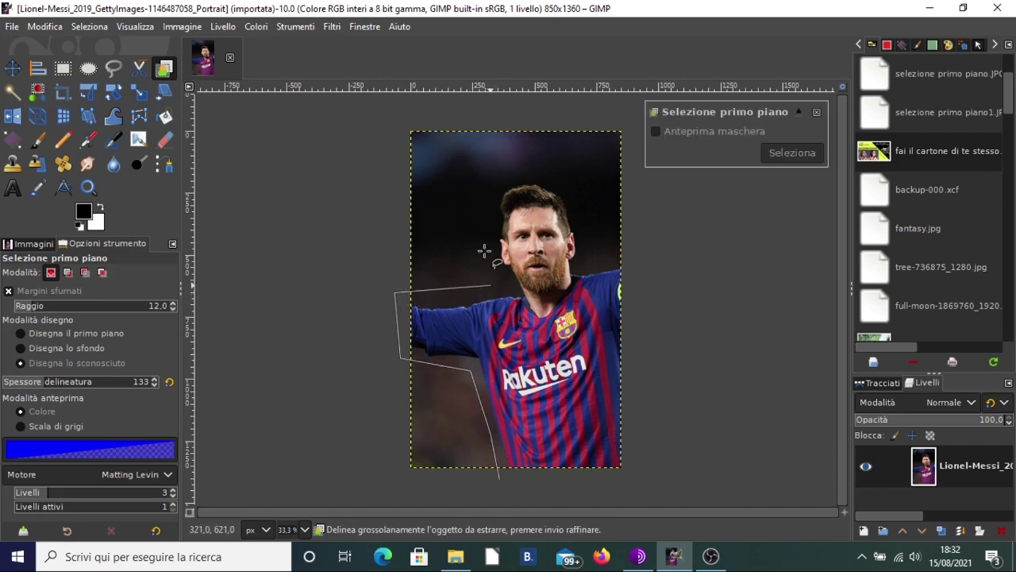
{"action": "left_click", "coordinate": [484, 251]}
{"action": "left_click", "coordinate": [502, 180]}
{"action": "left_click", "coordinate": [537, 170]}
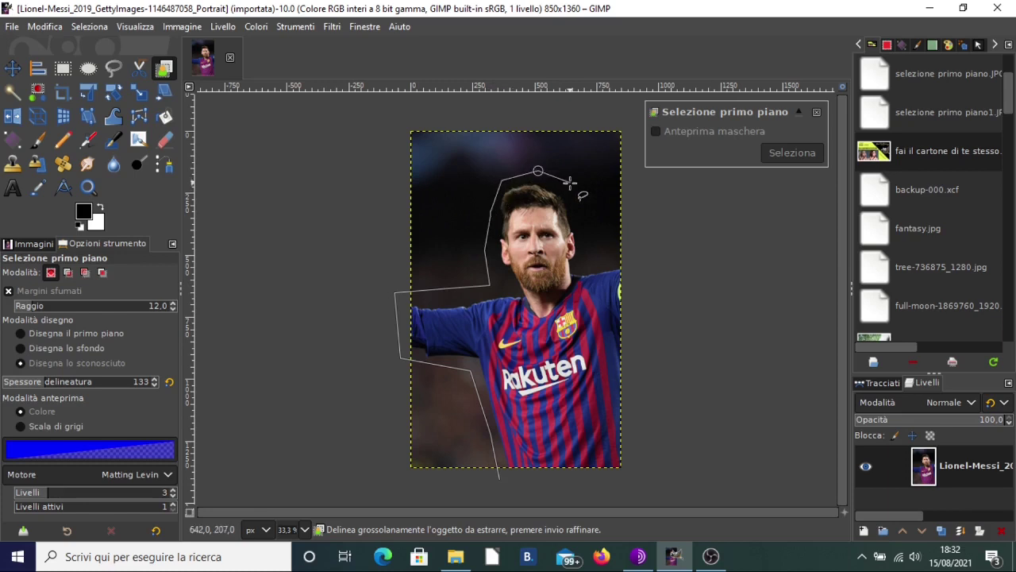
{"action": "left_click", "coordinate": [570, 182]}
{"action": "left_click", "coordinate": [586, 211]}
Step: Continue down Messi's right side and bottom, closing the outline and confirming the mask
{"action": "left_click", "coordinate": [587, 250]}
{"action": "left_click", "coordinate": [624, 256]}
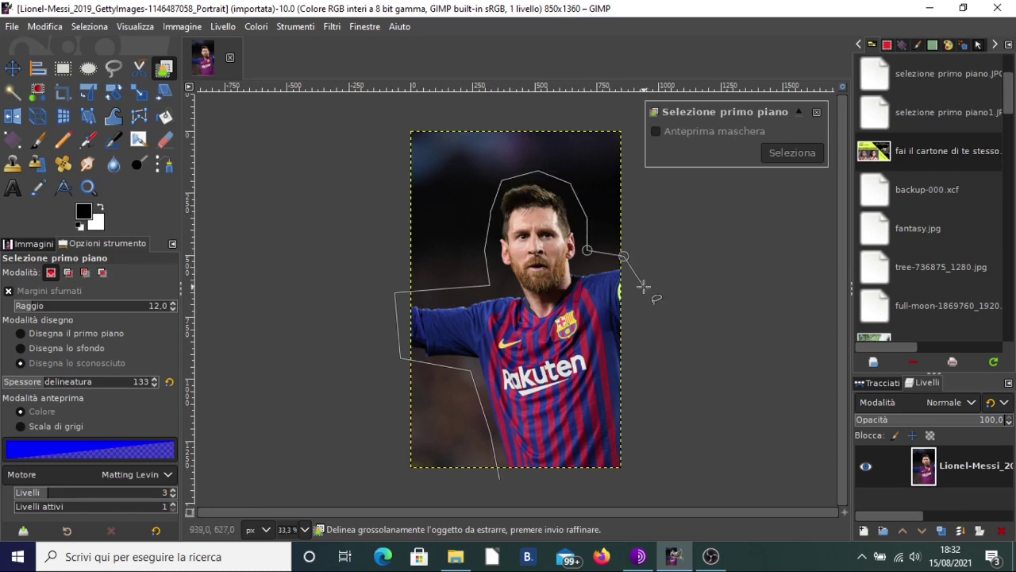
{"action": "left_click", "coordinate": [643, 286]}
{"action": "left_click", "coordinate": [641, 356]}
{"action": "left_click", "coordinate": [638, 474]}
{"action": "left_click", "coordinate": [597, 481]}
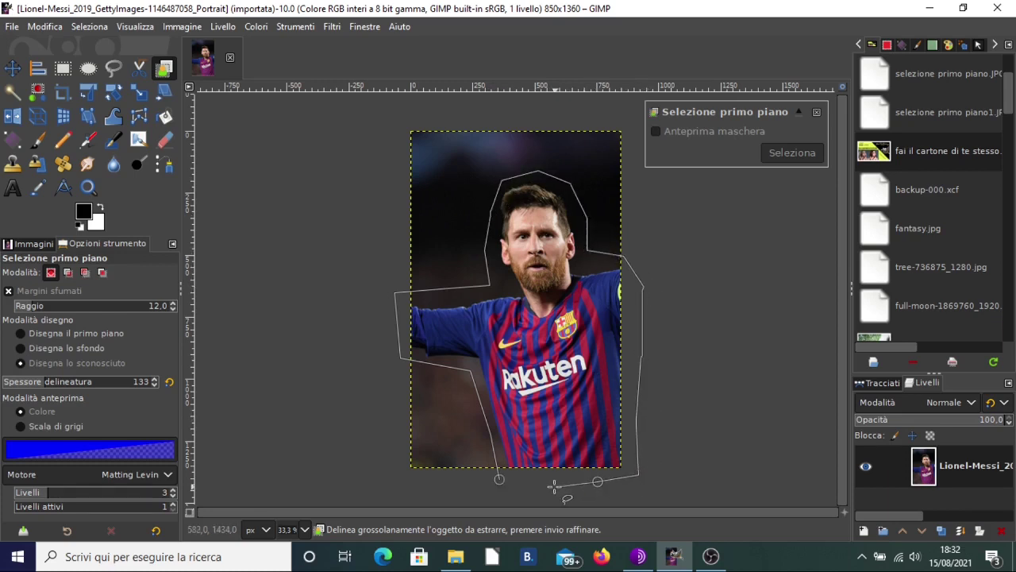
{"action": "left_click", "coordinate": [554, 487]}
{"action": "left_click", "coordinate": [499, 478]}
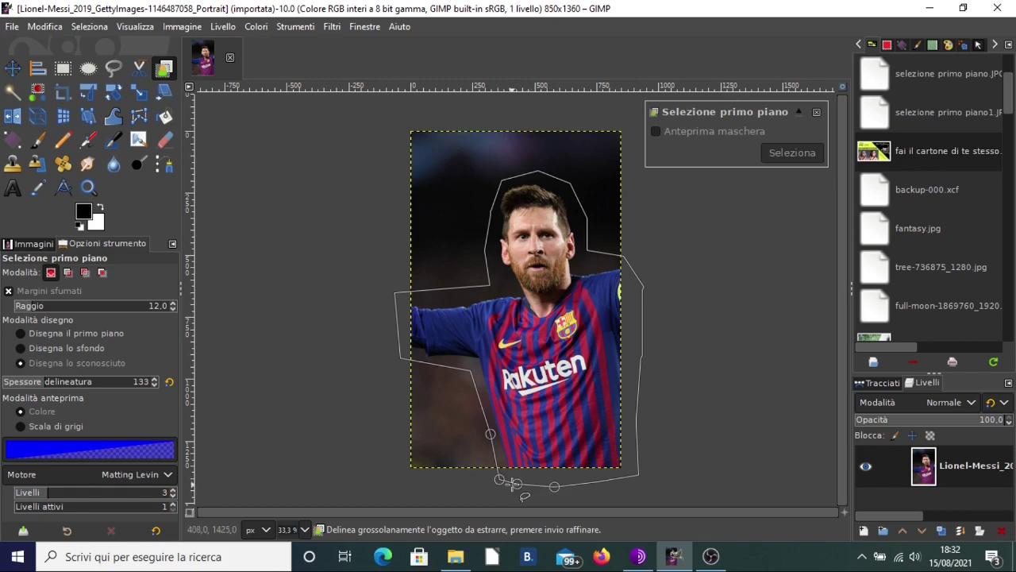
{"action": "key", "text": "Return"}
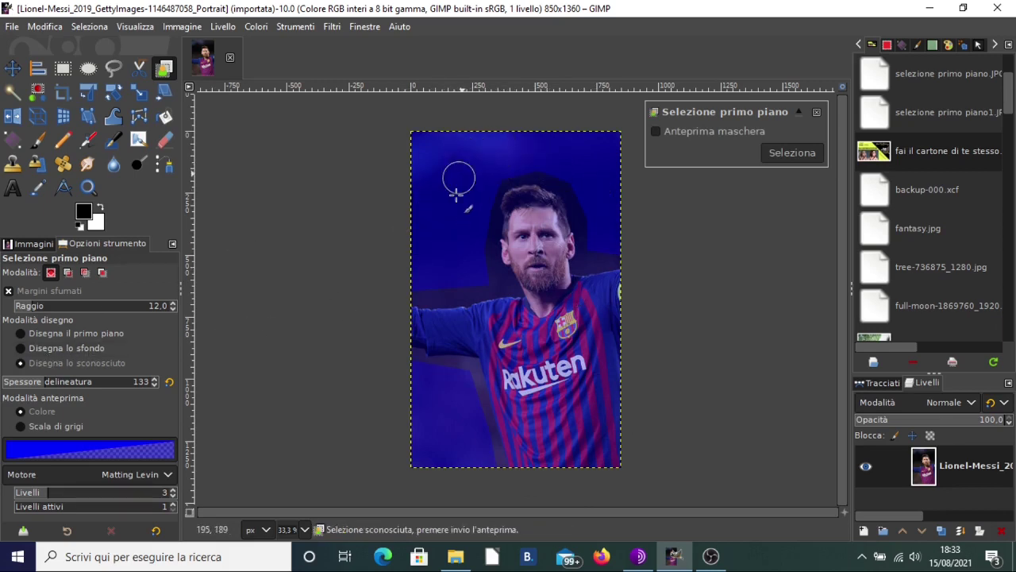
Step: Paint a background stroke on the image's left, then switch to foreground marking
{"action": "left_click", "coordinate": [89, 347]}
{"action": "left_click_drag", "start_coordinate": [410, 282], "coordinate": [485, 283]}
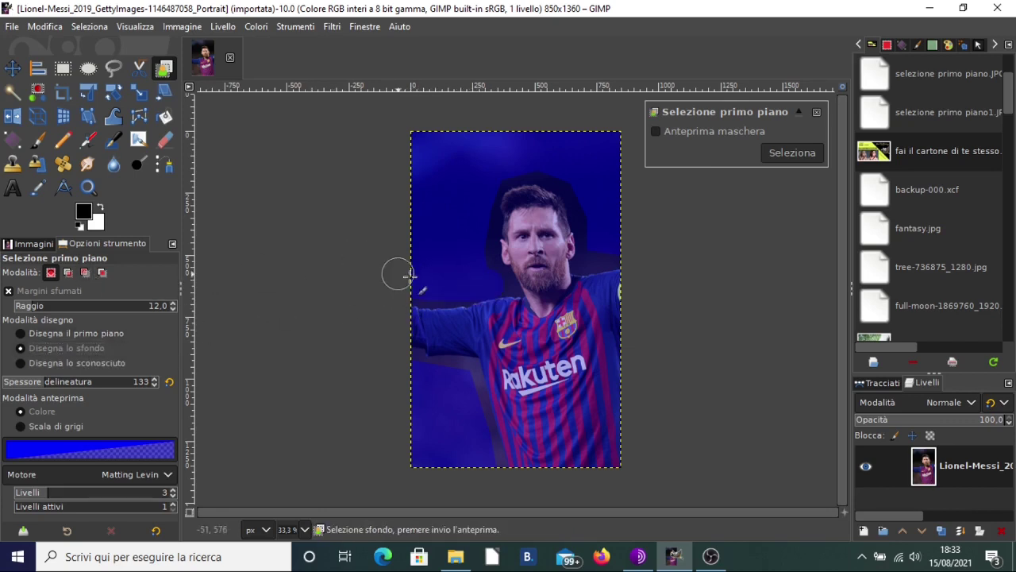
{"action": "left_click", "coordinate": [42, 334]}
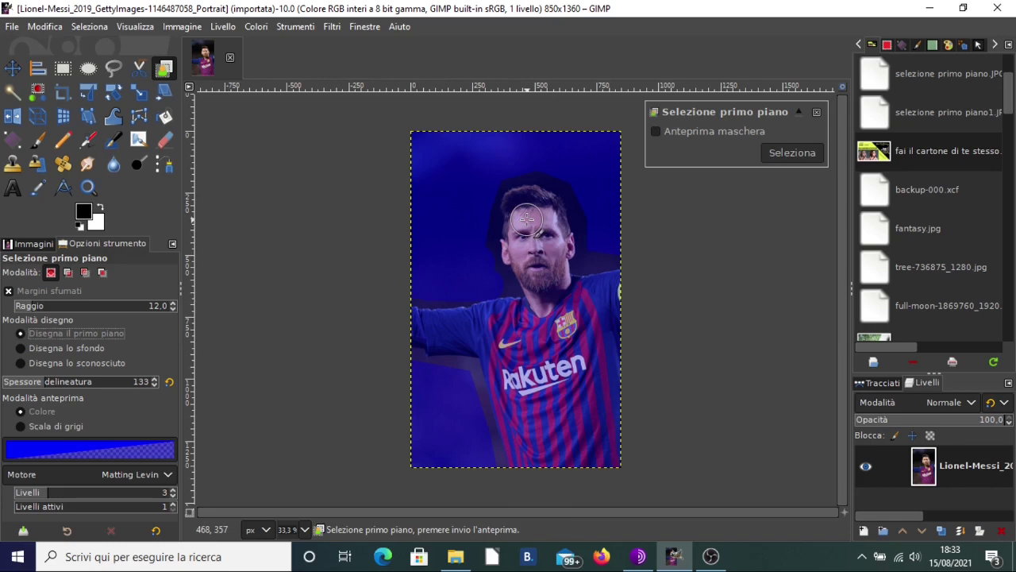
{"action": "left_click", "coordinate": [35, 384]}
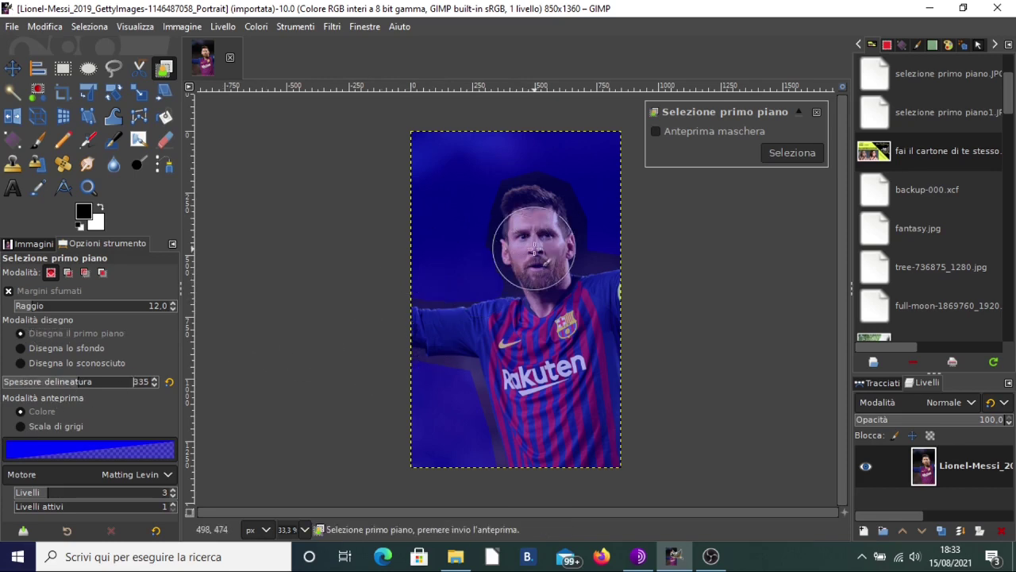
{"action": "left_click", "coordinate": [29, 386]}
{"action": "left_click", "coordinate": [29, 387]}
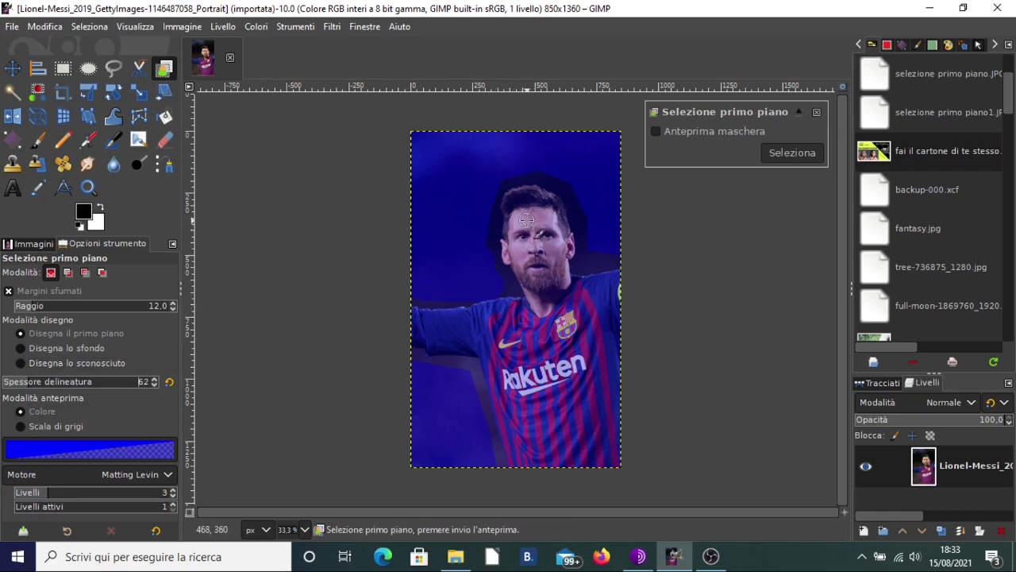
Step: Widen the brush, paint Messi's forehead and nose as foreground, and enable mask preview
{"action": "key", "text": "bracketright"}
{"action": "key", "text": "bracketright"}
{"action": "key", "text": "bracketright"}
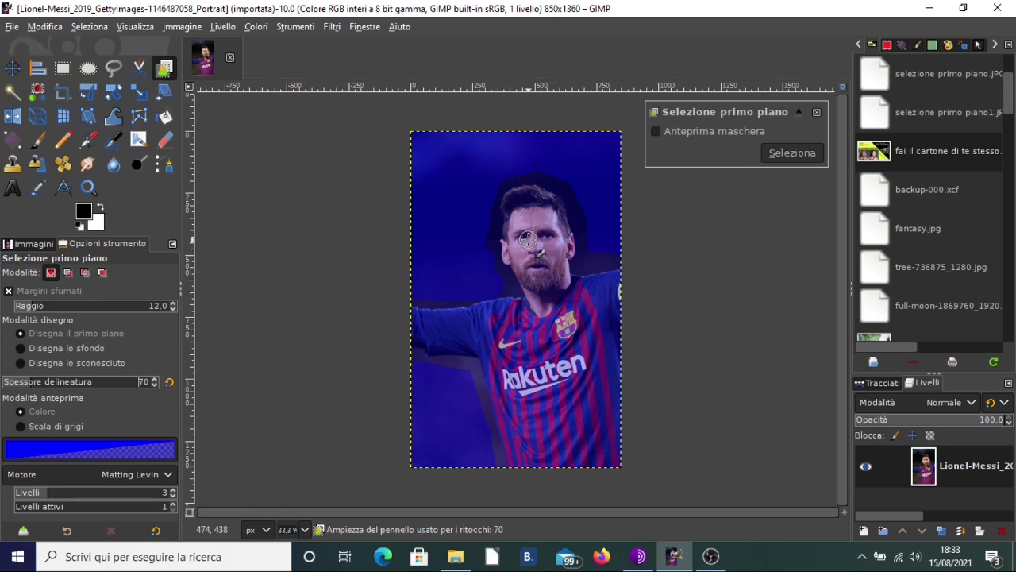
{"action": "key", "text": "bracketright"}
{"action": "key", "text": "bracketright"}
{"action": "key", "text": "bracketright"}
{"action": "key", "text": "bracketright"}
{"action": "key", "text": "bracketright"}
{"action": "key", "text": "bracketright"}
{"action": "key", "text": "bracketright"}
{"action": "key", "text": "bracketright"}
{"action": "key", "text": "bracketright"}
{"action": "key", "text": "bracketright"}
{"action": "key", "text": "bracketright"}
{"action": "key", "text": "bracketright"}
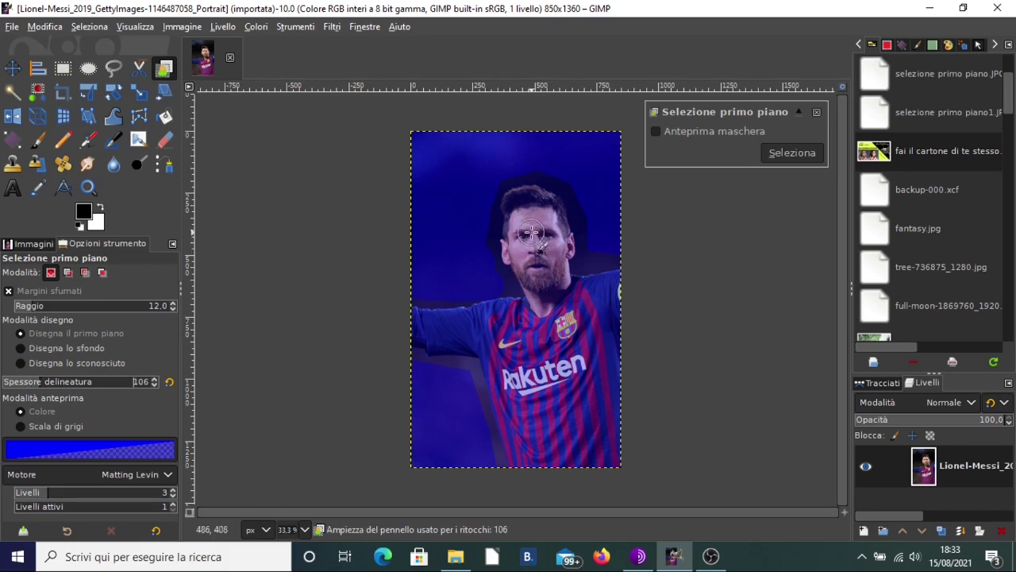
{"action": "mouse_move", "coordinate": [524, 220]}
{"action": "left_mouse_down"}
{"action": "mouse_move", "coordinate": [531, 295]}
{"action": "mouse_move", "coordinate": [497, 322]}
{"action": "mouse_move", "coordinate": [447, 329]}
{"action": "mouse_move", "coordinate": [497, 357]}
{"action": "mouse_move", "coordinate": [537, 460]}
{"action": "mouse_move", "coordinate": [608, 454]}
{"action": "mouse_move", "coordinate": [608, 294]}
{"action": "mouse_move", "coordinate": [571, 296]}
{"action": "mouse_move", "coordinate": [544, 261]}
{"action": "mouse_move", "coordinate": [530, 208]}
{"action": "left_mouse_up"}
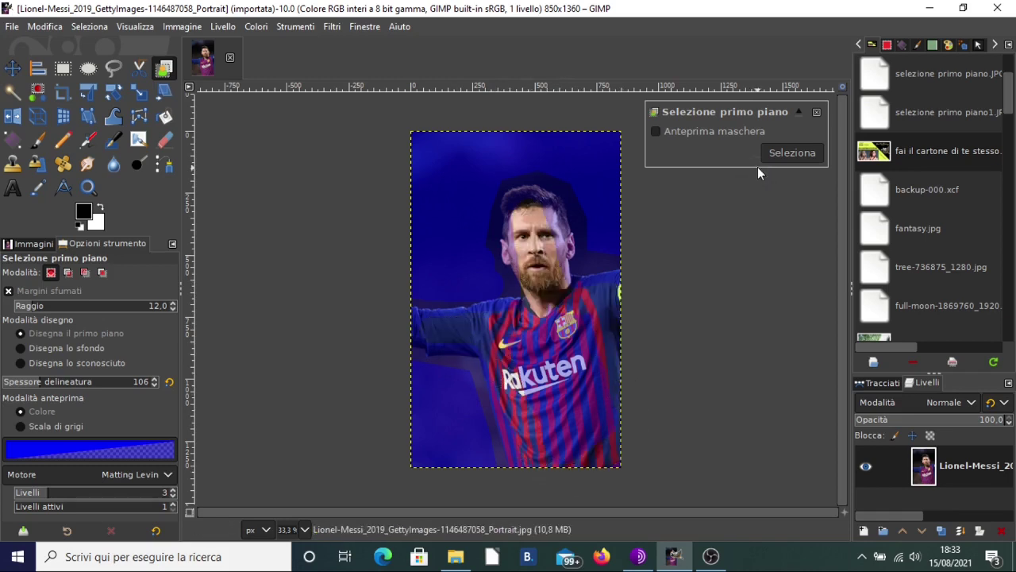
{"action": "left_click", "coordinate": [658, 130]}
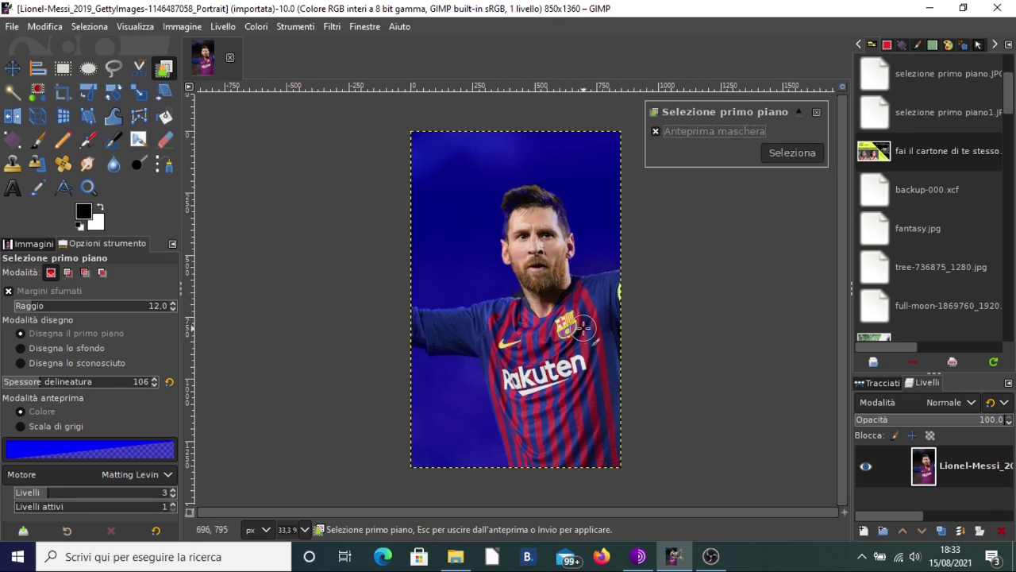
Step: Zoom in and paint foreground strokes over Messi's hair
{"action": "scroll", "coordinate": [543, 340], "scroll_direction": "up", "scroll_amount": 4}
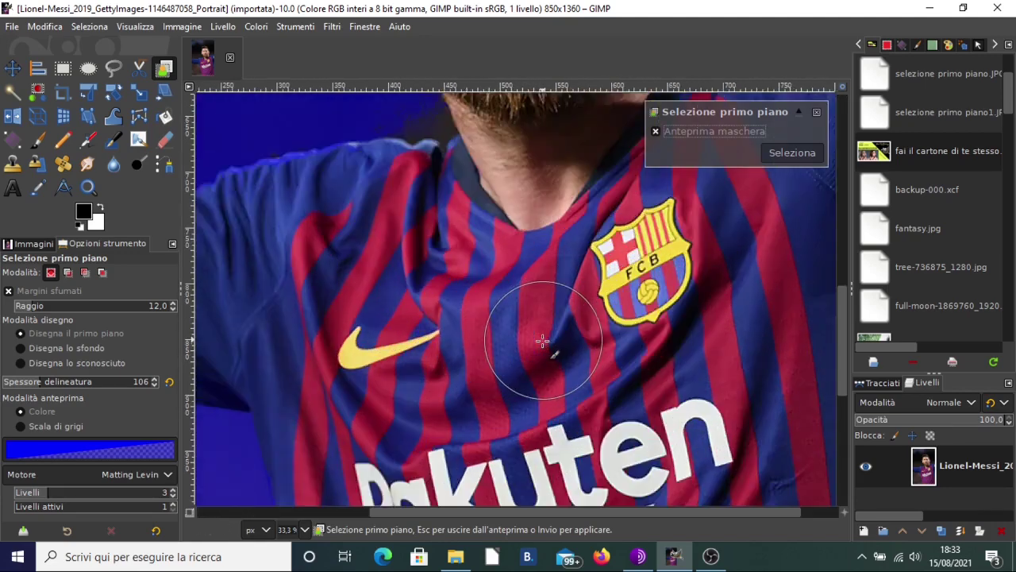
{"action": "scroll", "coordinate": [542, 340], "scroll_direction": "up", "scroll_amount": 2}
{"action": "scroll", "coordinate": [543, 337], "scroll_direction": "up", "scroll_amount": 5}
{"action": "scroll", "coordinate": [545, 334], "scroll_direction": "up", "scroll_amount": 3}
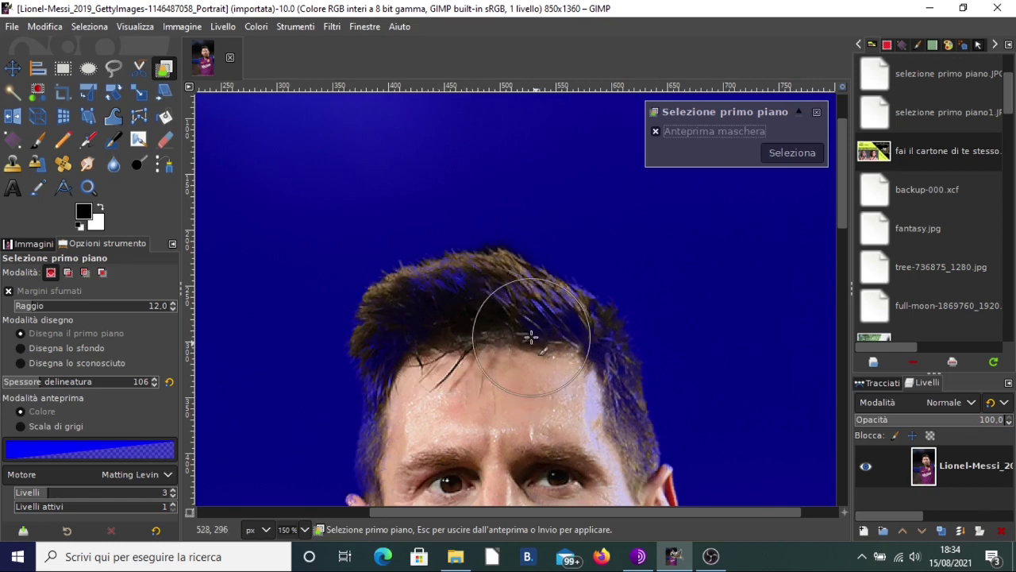
{"action": "left_click_drag", "start_coordinate": [530, 338], "coordinate": [522, 341]}
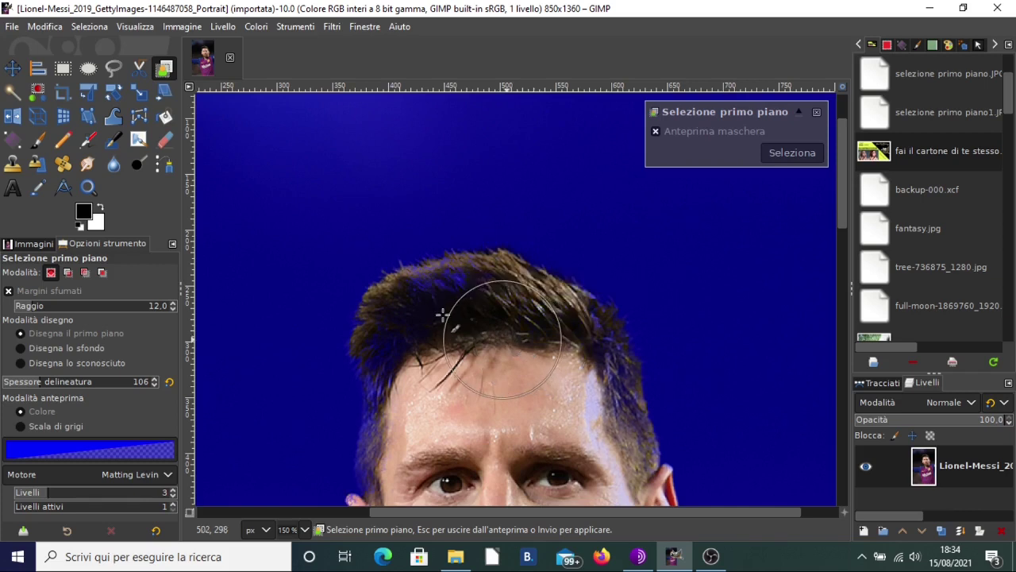
{"action": "left_click", "coordinate": [455, 322]}
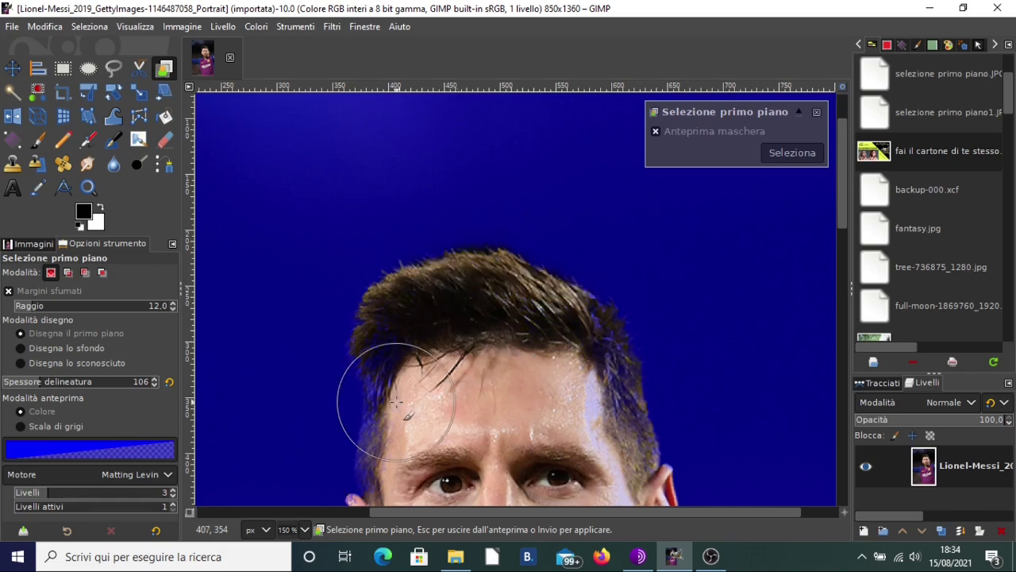
{"action": "left_click", "coordinate": [429, 428]}
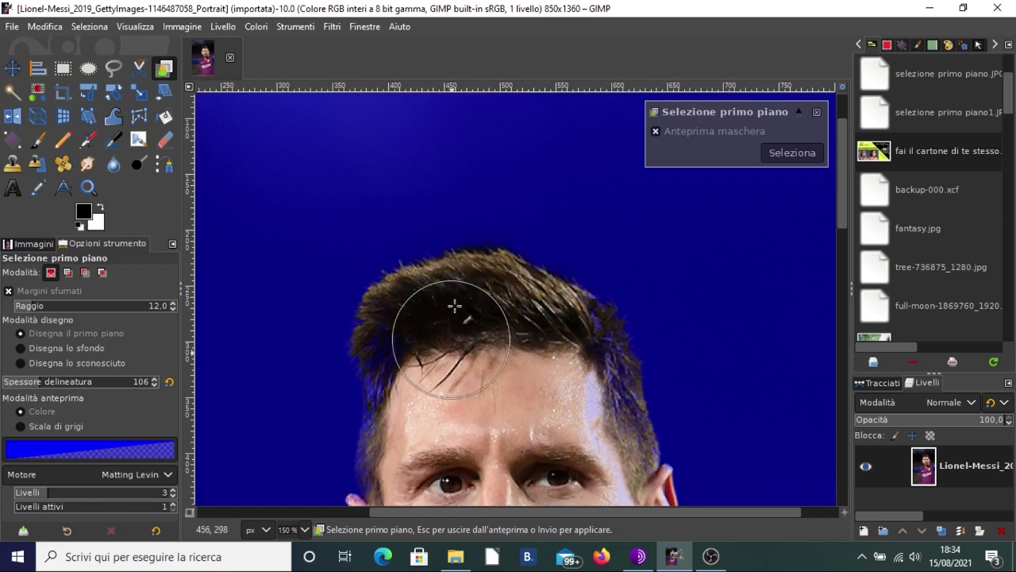
{"action": "mouse_move", "coordinate": [544, 342]}
{"action": "left_mouse_down"}
{"action": "mouse_move", "coordinate": [571, 362]}
{"action": "mouse_move", "coordinate": [581, 408]}
{"action": "mouse_move", "coordinate": [438, 402]}
{"action": "mouse_move", "coordinate": [427, 366]}
{"action": "left_mouse_up"}
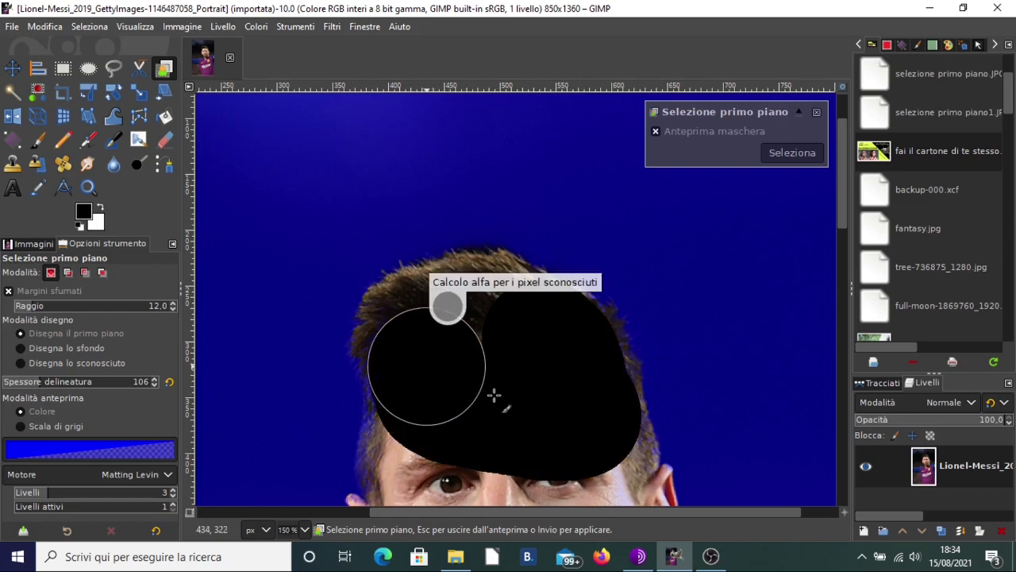
Step: Paint a thin 5-px foreground stroke along the ear's top edge, then zoom out to the whole image
{"action": "scroll", "coordinate": [500, 381], "scroll_direction": "down", "scroll_amount": 2}
{"action": "scroll", "coordinate": [509, 368], "scroll_direction": "down", "scroll_amount": 4}
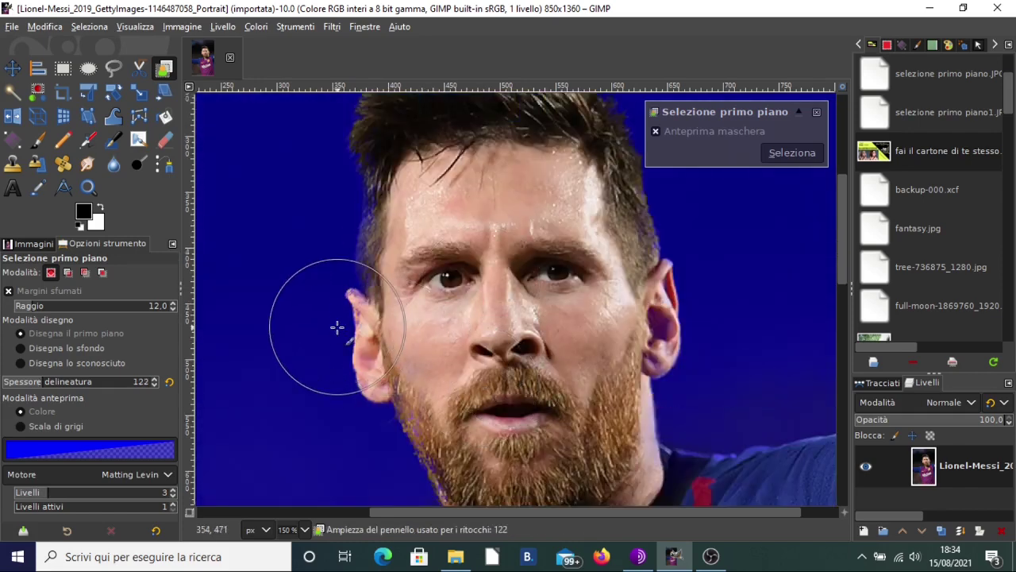
{"action": "scroll", "coordinate": [381, 335], "scroll_direction": "up", "scroll_amount": 2}
{"action": "scroll", "coordinate": [388, 331], "scroll_direction": "up", "scroll_amount": 4}
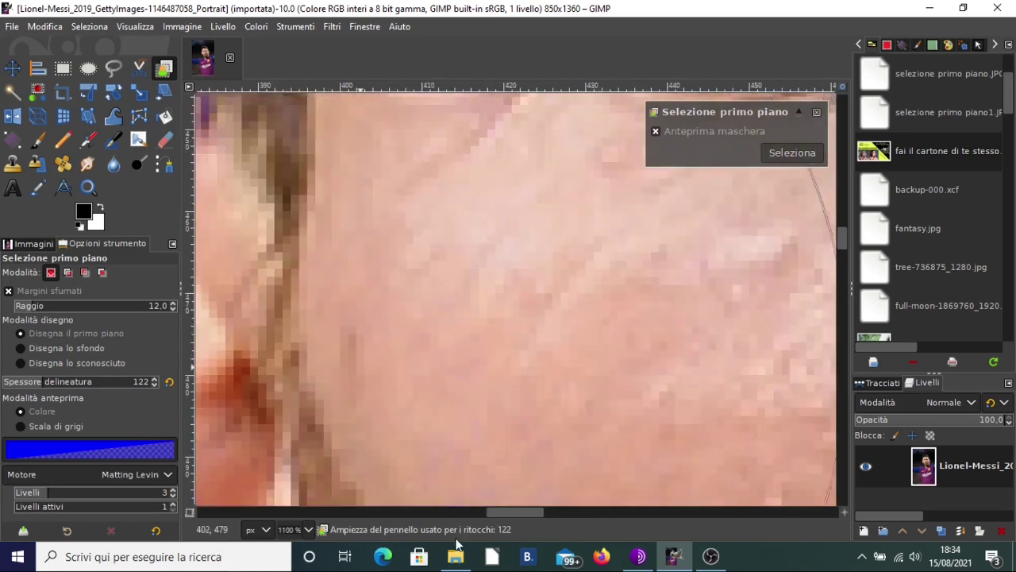
{"action": "mouse_move", "coordinate": [508, 514]}
{"action": "left_mouse_down"}
{"action": "mouse_move", "coordinate": [448, 512]}
{"action": "mouse_move", "coordinate": [491, 513]}
{"action": "left_mouse_up"}
{"action": "scroll", "coordinate": [476, 284], "scroll_direction": "up", "scroll_amount": 2}
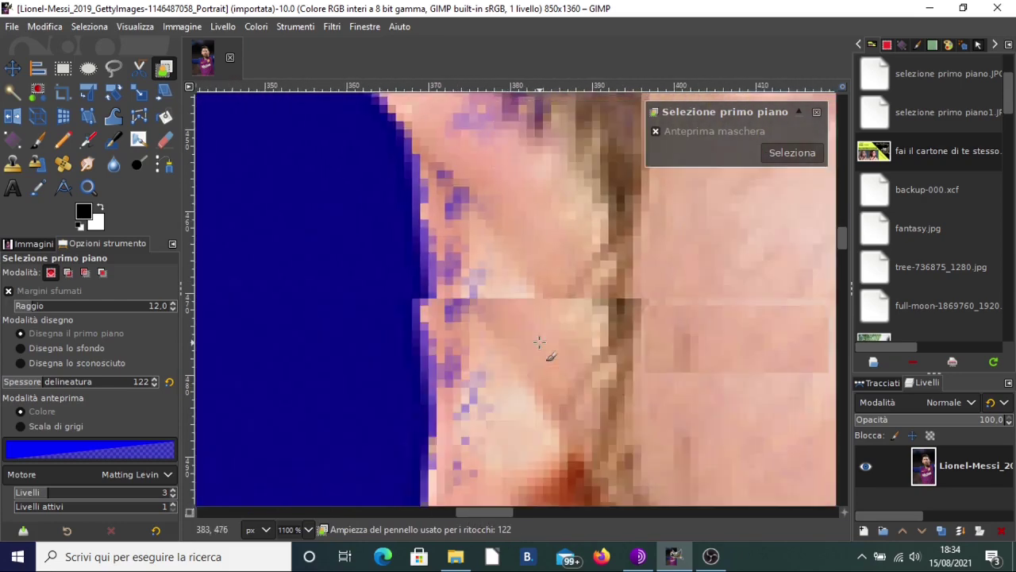
{"action": "scroll", "coordinate": [539, 342], "scroll_direction": "up", "scroll_amount": 2}
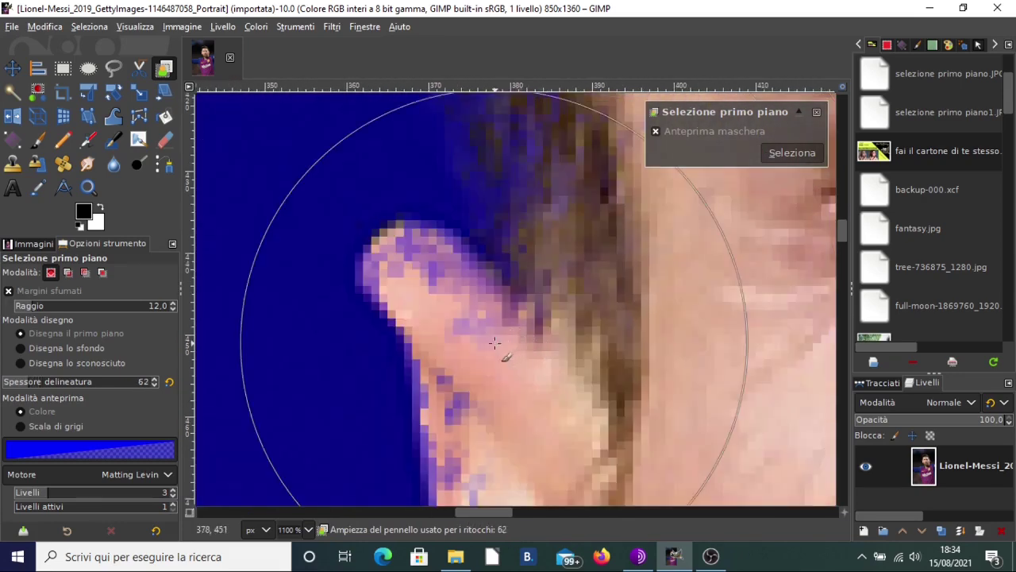
{"action": "scroll", "coordinate": [500, 336], "scroll_direction": "down", "scroll_amount": 10}
{"action": "scroll", "coordinate": [494, 337], "scroll_direction": "up", "scroll_amount": 3}
{"action": "scroll", "coordinate": [495, 338], "scroll_direction": "down", "scroll_amount": 3}
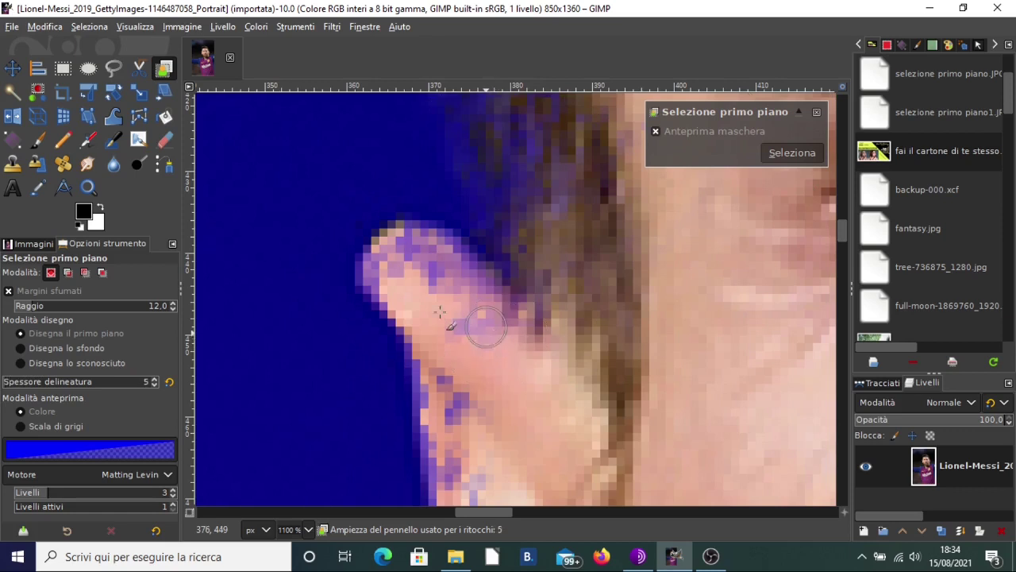
{"action": "mouse_move", "coordinate": [422, 254]}
{"action": "left_mouse_down"}
{"action": "mouse_move", "coordinate": [455, 295]}
{"action": "mouse_move", "coordinate": [460, 465]}
{"action": "mouse_move", "coordinate": [469, 431]}
{"action": "mouse_move", "coordinate": [430, 282]}
{"action": "mouse_move", "coordinate": [389, 260]}
{"action": "left_mouse_up"}
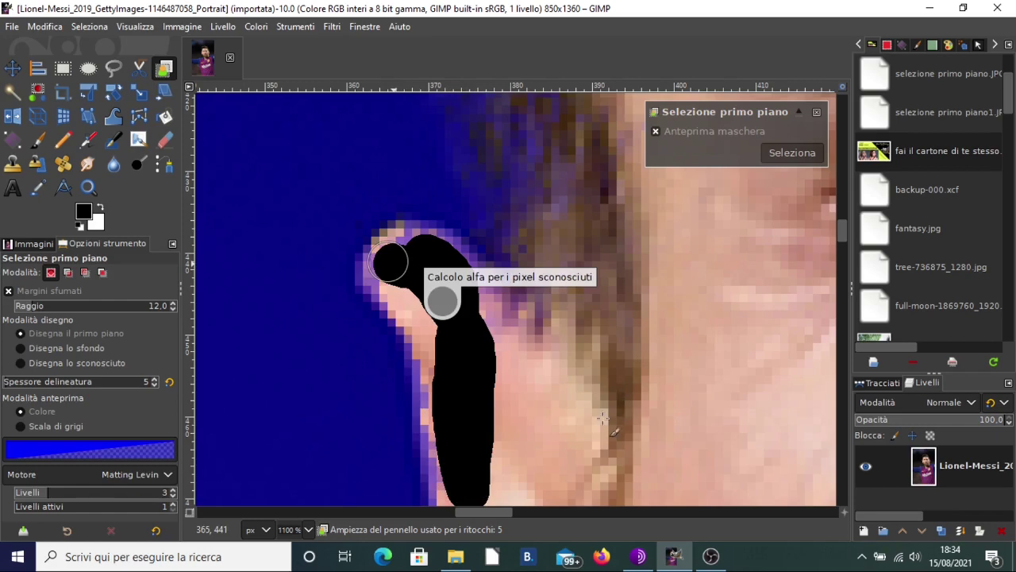
{"action": "key", "text": "1"}
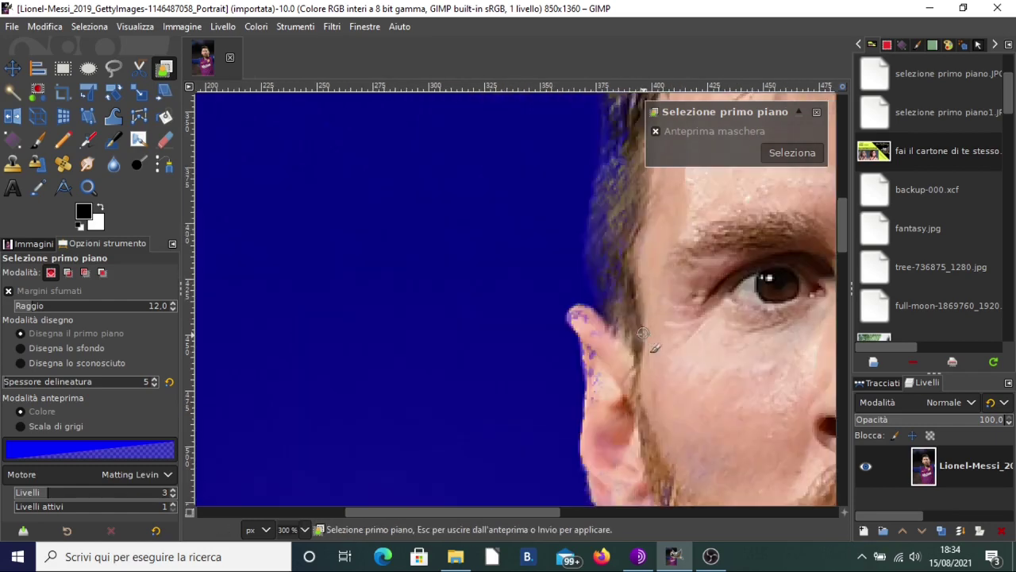
{"action": "key", "text": "minus"}
{"action": "key", "text": "minus"}
{"action": "key", "text": "minus"}
{"action": "key", "text": "minus"}
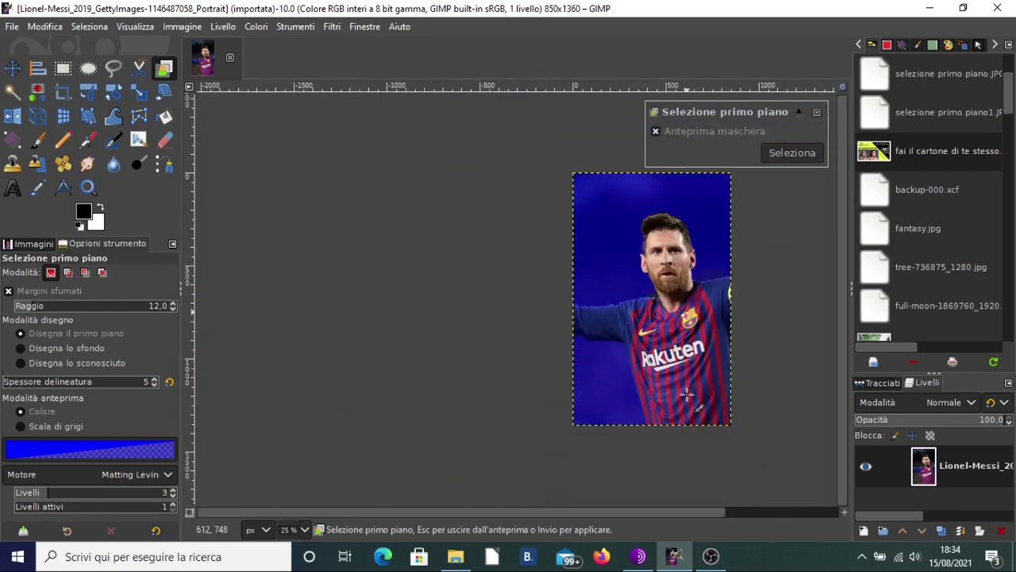
Step: Apply the foreground mask as a selection (Seleziona) and zoom in to 150%
{"action": "left_click", "coordinate": [783, 157]}
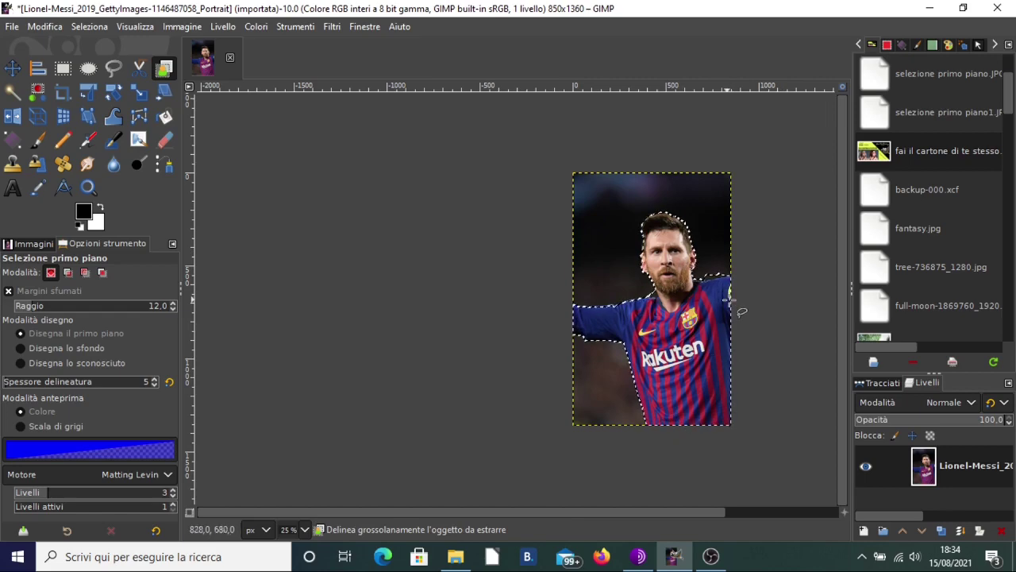
{"action": "scroll", "coordinate": [794, 302], "scroll_direction": "up", "scroll_amount": 3}
{"action": "scroll", "coordinate": [754, 294], "scroll_direction": "up", "scroll_amount": 2}
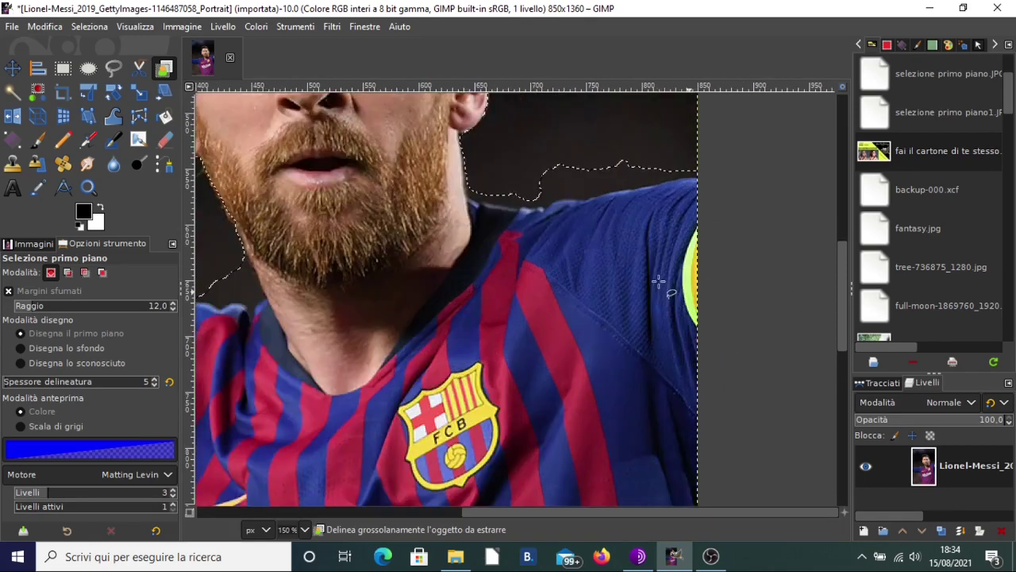
Step: Switch to Free Select in Subtract mode
{"action": "left_click", "coordinate": [113, 69]}
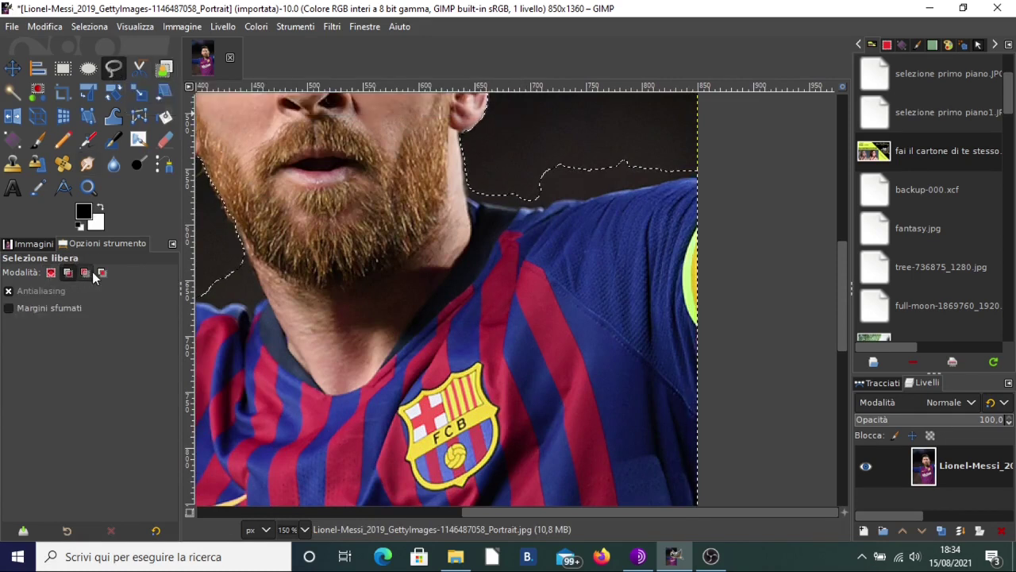
{"action": "left_click", "coordinate": [68, 272]}
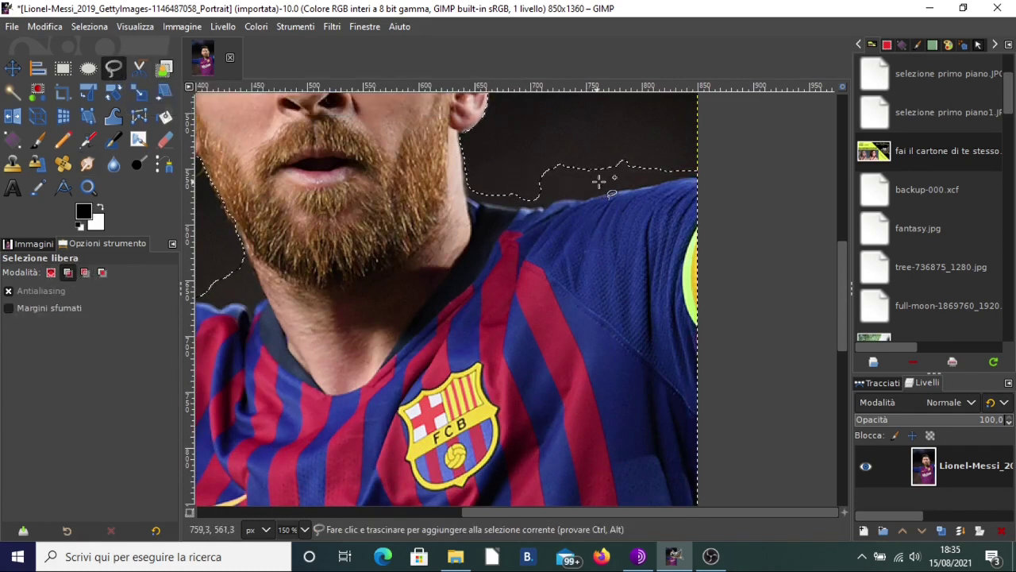
{"action": "left_click", "coordinate": [85, 272]}
Step: Subtract a polygon around the background strip above the right shoulder from the selection
{"action": "left_click", "coordinate": [469, 171]}
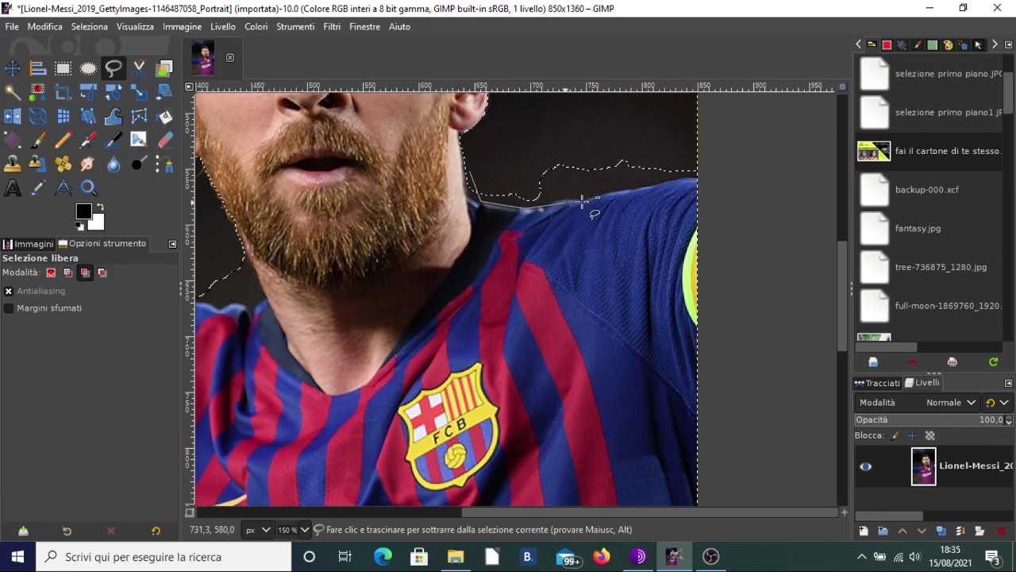
{"action": "left_click_drag", "start_coordinate": [581, 202], "coordinate": [605, 196]}
{"action": "left_click", "coordinate": [628, 188]}
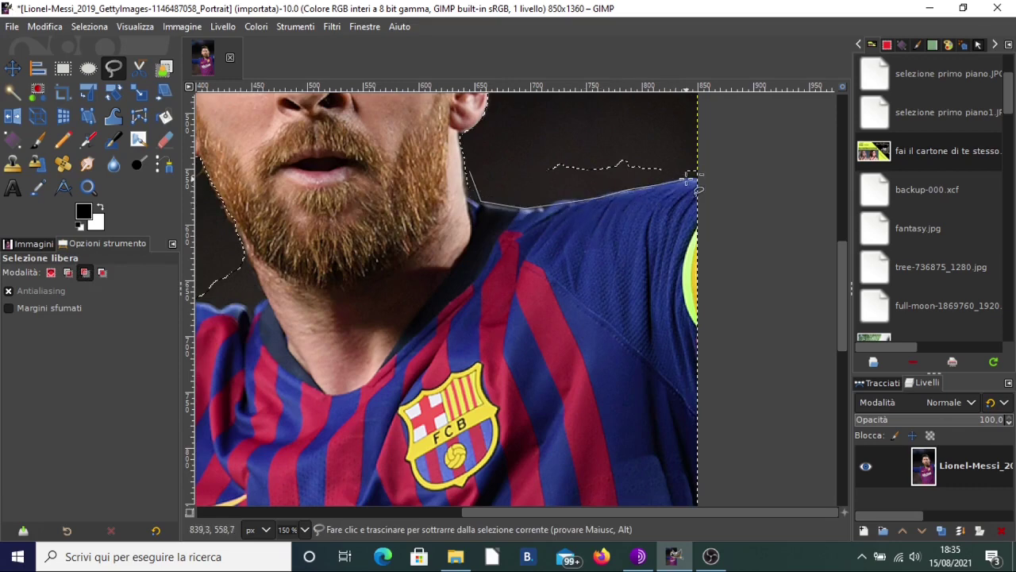
{"action": "left_click", "coordinate": [689, 147]}
{"action": "left_click", "coordinate": [611, 144]}
{"action": "left_click", "coordinate": [566, 149]}
{"action": "left_click", "coordinate": [539, 154]}
{"action": "left_click", "coordinate": [515, 162]}
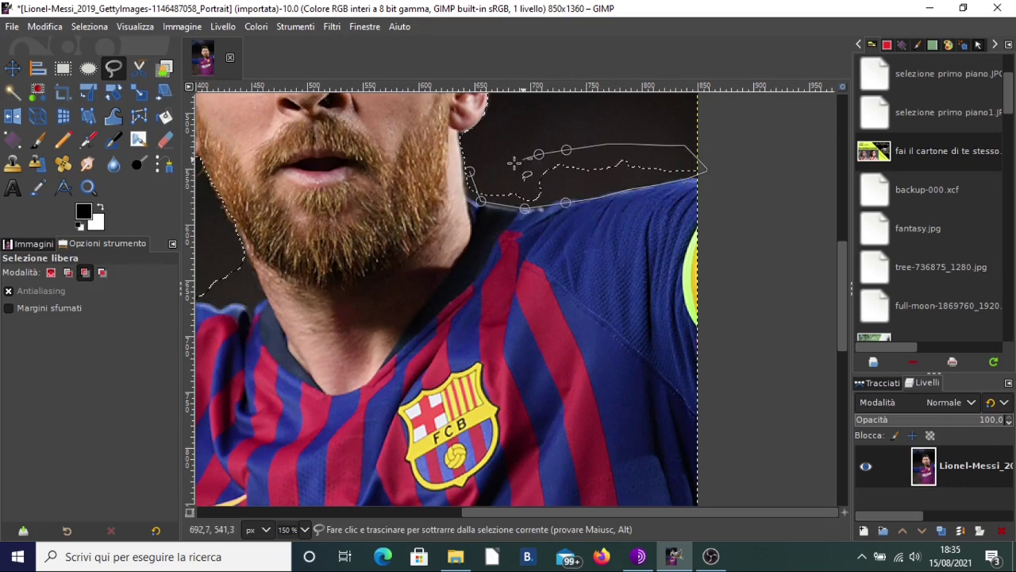
{"action": "left_click", "coordinate": [469, 171]}
{"action": "key", "text": "Return"}
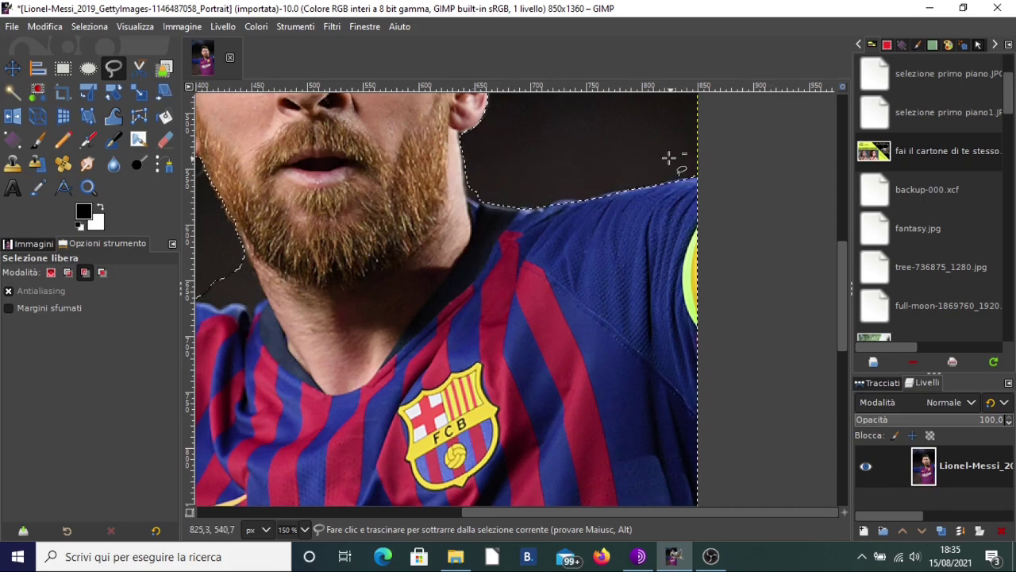
Step: Add an alpha channel to the Messi photo layer for transparency
{"action": "scroll", "coordinate": [631, 184], "scroll_direction": "down", "scroll_amount": 3}
{"action": "scroll", "coordinate": [631, 184], "scroll_direction": "down", "scroll_amount": 5}
{"action": "scroll", "coordinate": [631, 184], "scroll_direction": "up", "scroll_amount": 2}
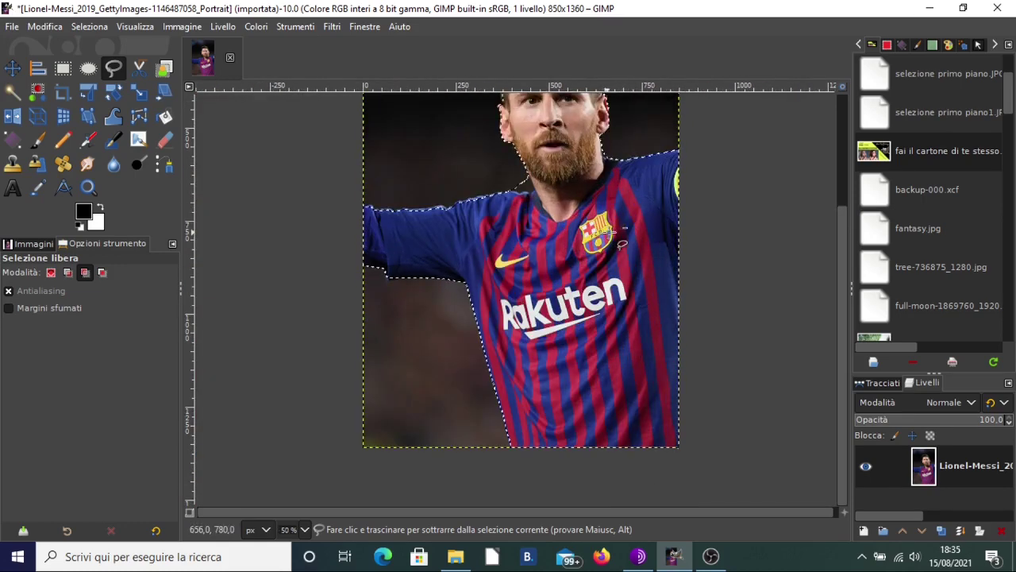
{"action": "scroll", "coordinate": [631, 184], "scroll_direction": "down", "scroll_amount": 3}
{"action": "right_click", "coordinate": [955, 465]}
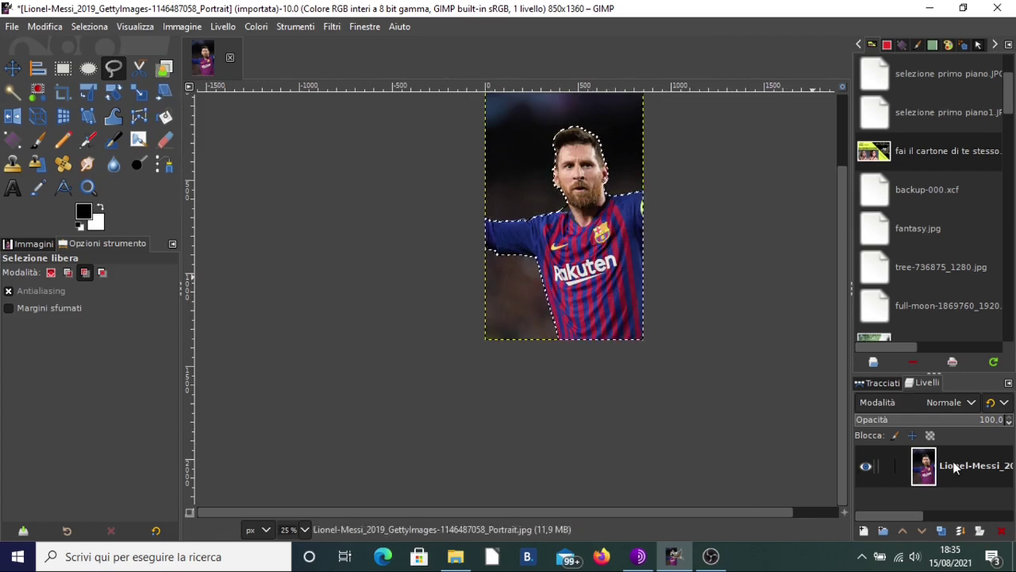
{"action": "left_click", "coordinate": [835, 429]}
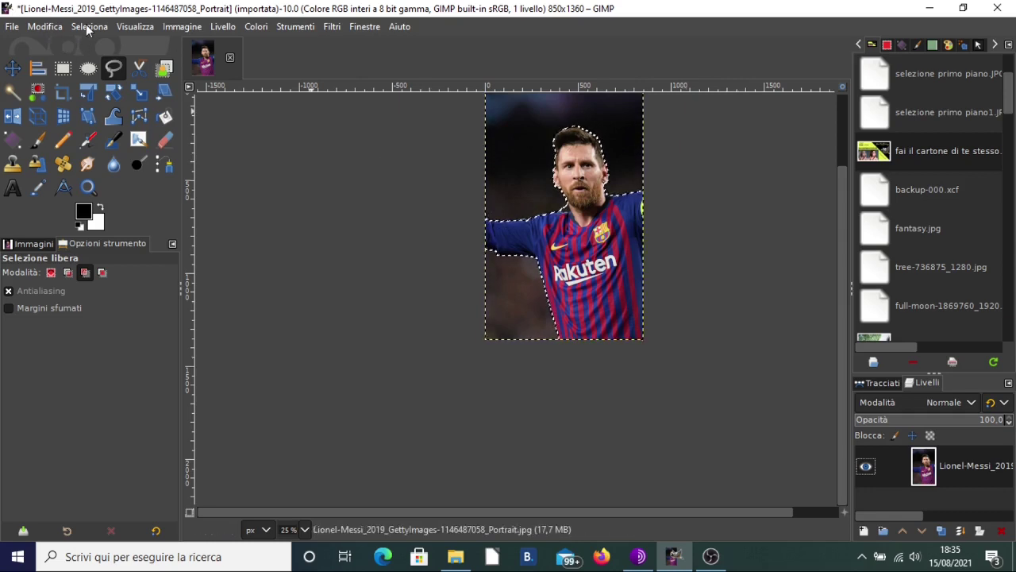
Step: Delete the selected background around Messi, leaving transparency
{"action": "left_click", "coordinate": [86, 24]}
{"action": "left_click", "coordinate": [565, 178]}
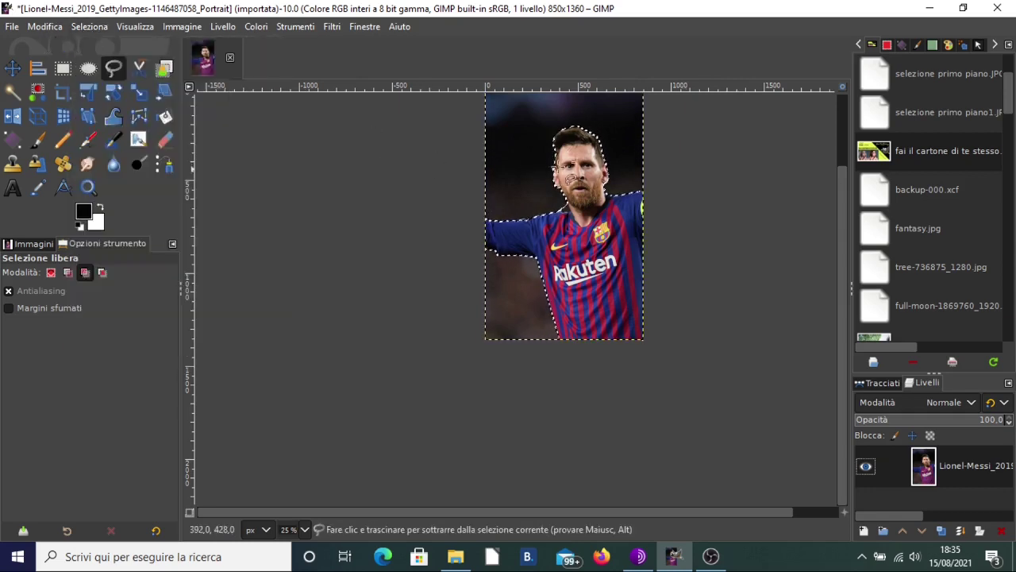
{"action": "key", "text": "Delete"}
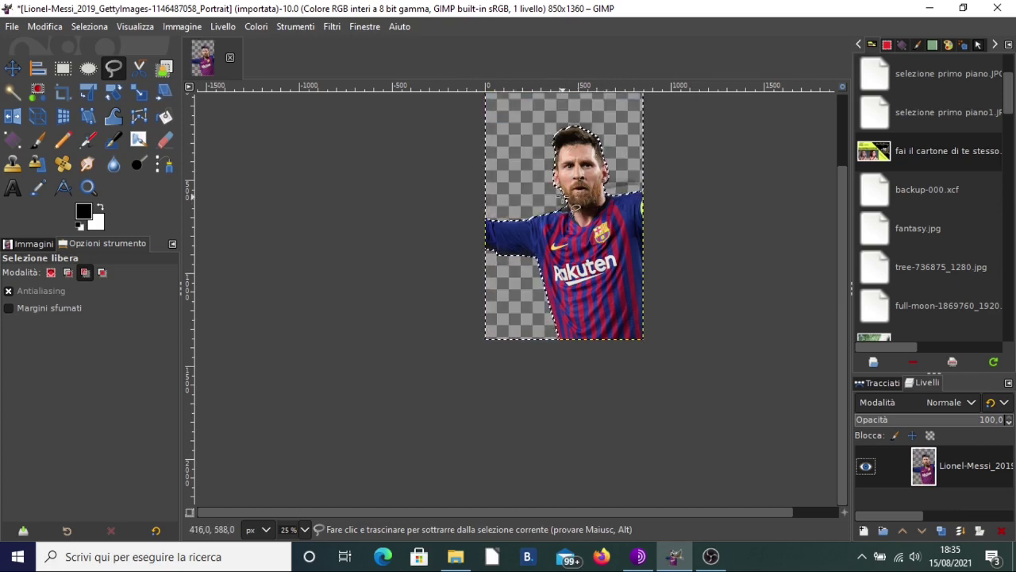
Step: Select none with Ctrl+Shift+A so no outline remains around Messi
{"action": "key", "text": "ctrl+shift+a"}
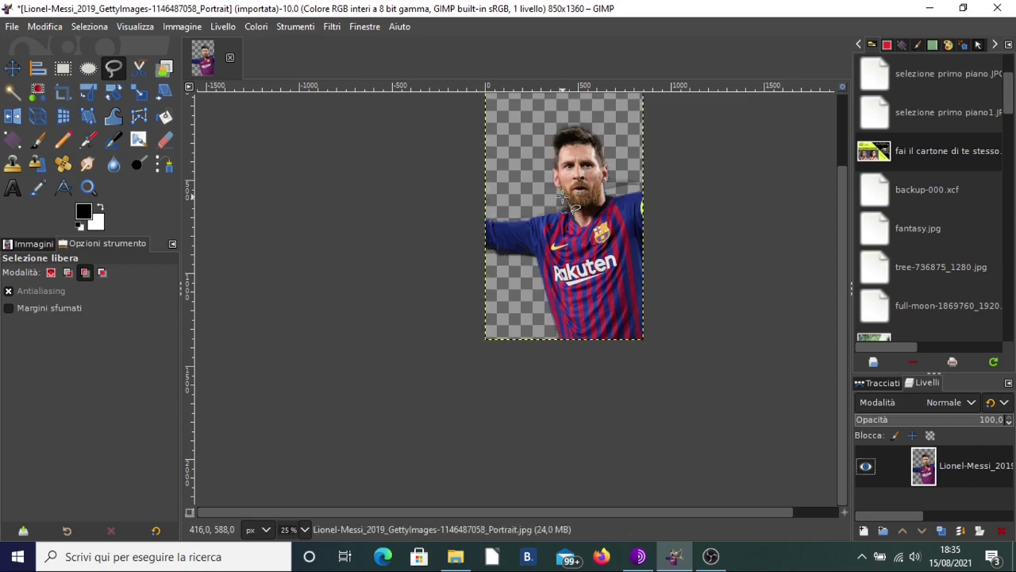
{"action": "left_click", "coordinate": [97, 28]}
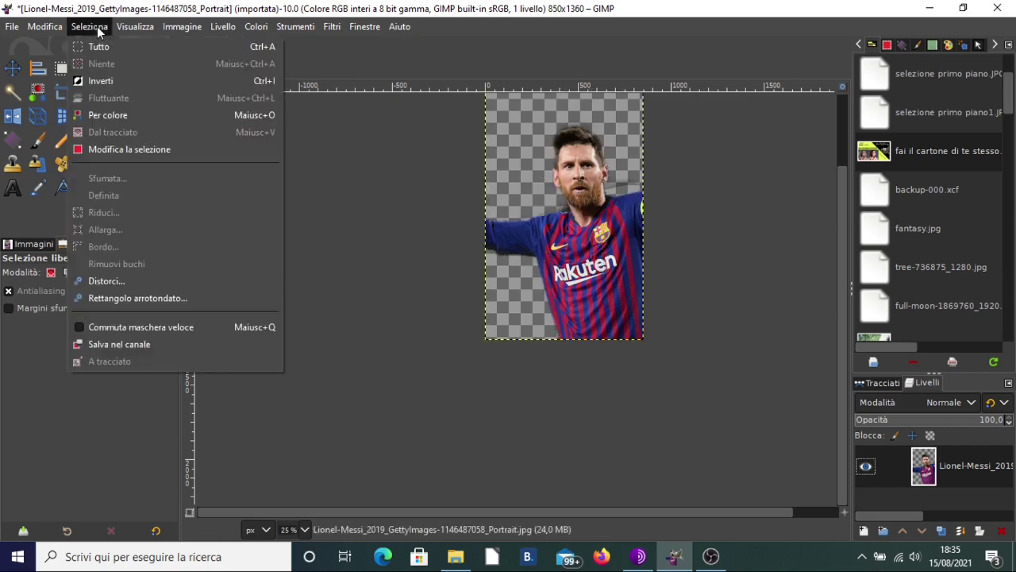
{"action": "left_click", "coordinate": [363, 185]}
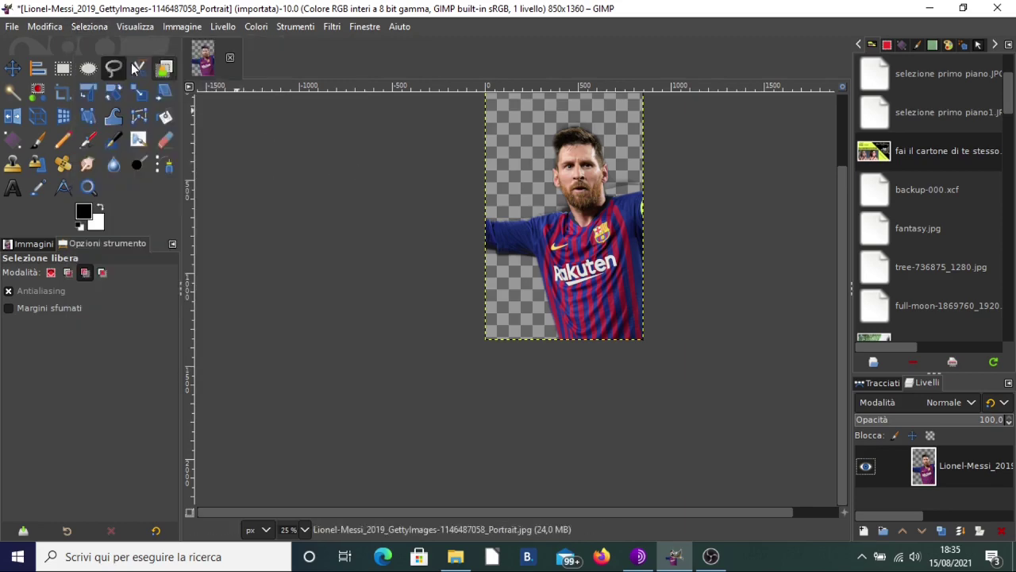
Step: Open the recent woman-3291566_1920 portrait (1598×1920) from the recent files list
{"action": "left_click", "coordinate": [12, 27]}
{"action": "mouse_move", "coordinate": [45, 132]}
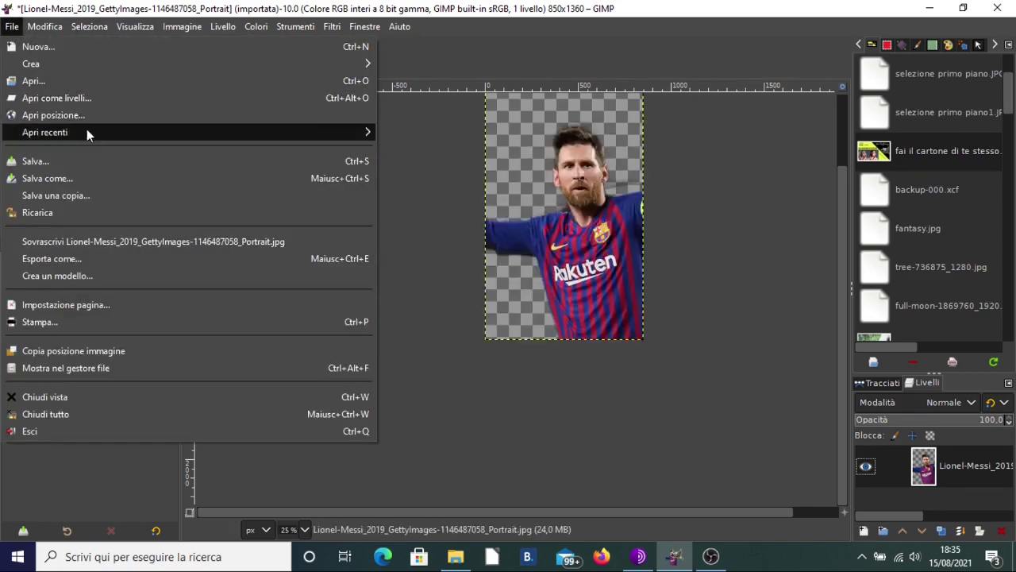
{"action": "left_click", "coordinate": [423, 163]}
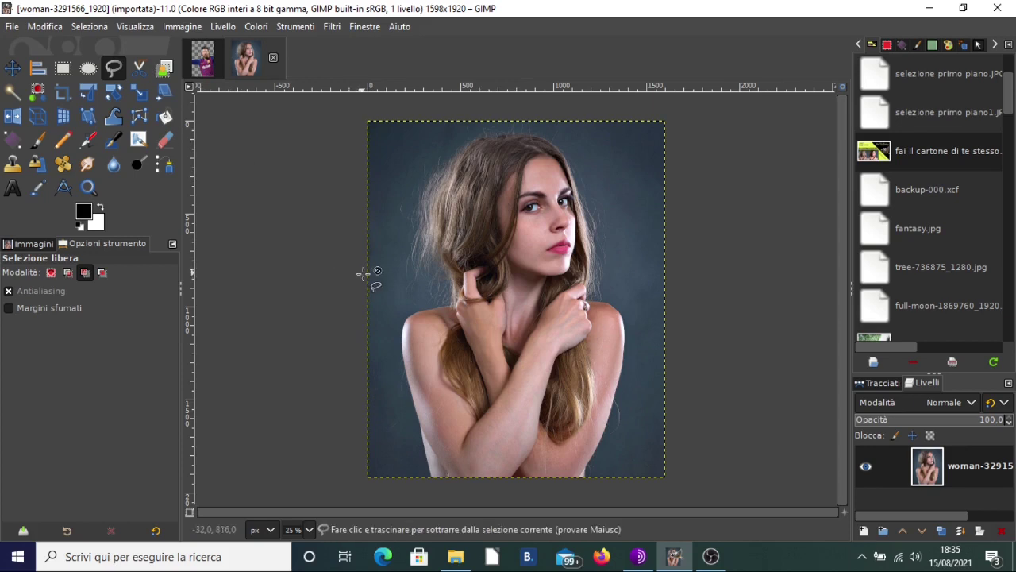
Step: Loosely outline the woman with Foreground Select and commit it, masking the backdrop in blue
{"action": "left_click", "coordinate": [164, 68]}
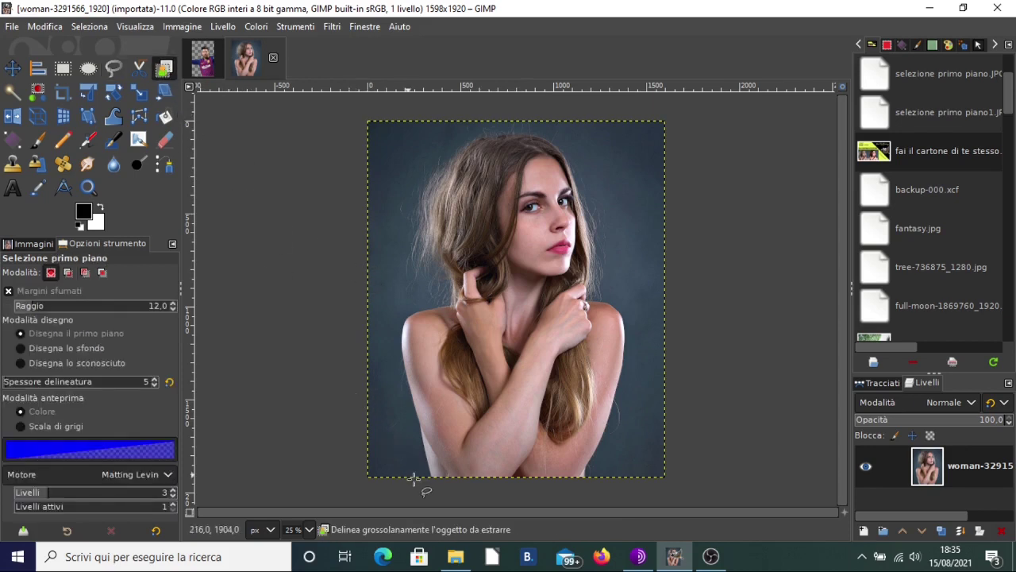
{"action": "mouse_move", "coordinate": [417, 484]}
{"action": "left_mouse_down"}
{"action": "mouse_move", "coordinate": [387, 306]}
{"action": "mouse_move", "coordinate": [428, 151]}
{"action": "left_mouse_up"}
{"action": "mouse_move", "coordinate": [501, 123]}
{"action": "left_mouse_down"}
{"action": "mouse_move", "coordinate": [560, 127]}
{"action": "mouse_move", "coordinate": [599, 175]}
{"action": "mouse_move", "coordinate": [649, 357]}
{"action": "mouse_move", "coordinate": [627, 426]}
{"action": "mouse_move", "coordinate": [538, 501]}
{"action": "mouse_move", "coordinate": [419, 490]}
{"action": "left_mouse_up"}
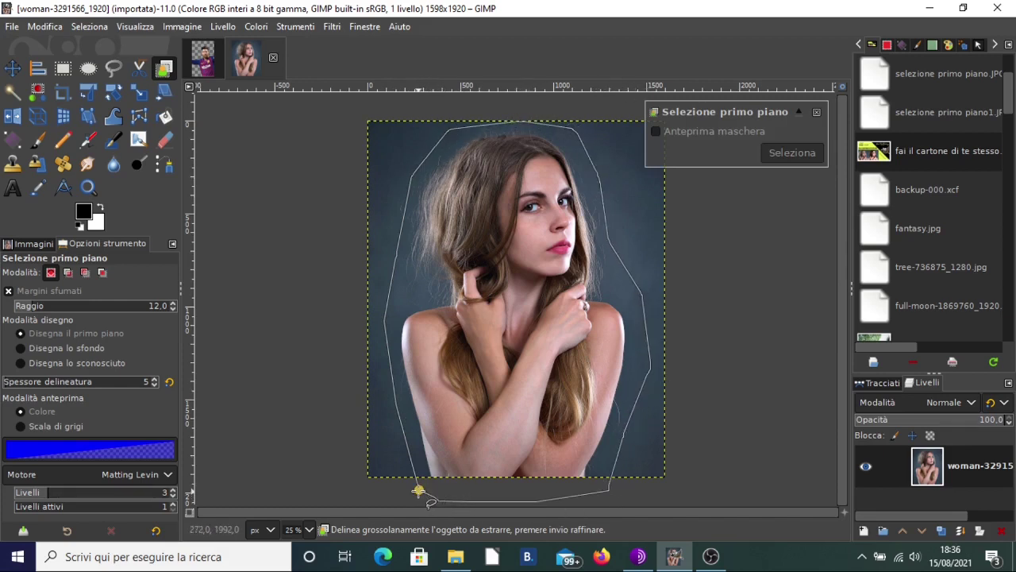
{"action": "key", "text": "Return"}
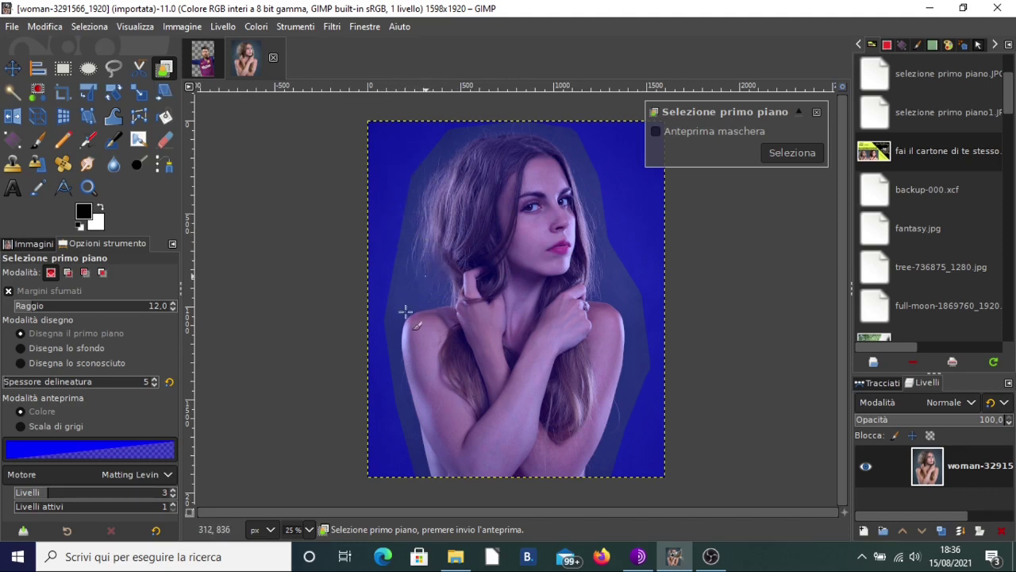
Step: Paint the woman's hair edges as unknown with a widened brush
{"action": "left_click", "coordinate": [90, 366]}
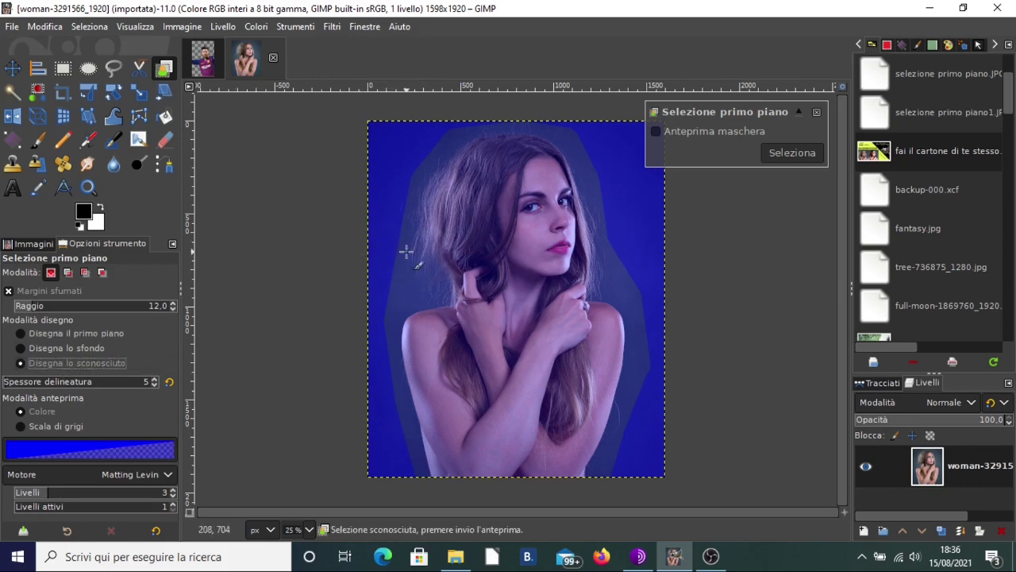
{"action": "key", "text": "bracketright"}
{"action": "key", "text": "bracketright"}
{"action": "key", "text": "bracketright"}
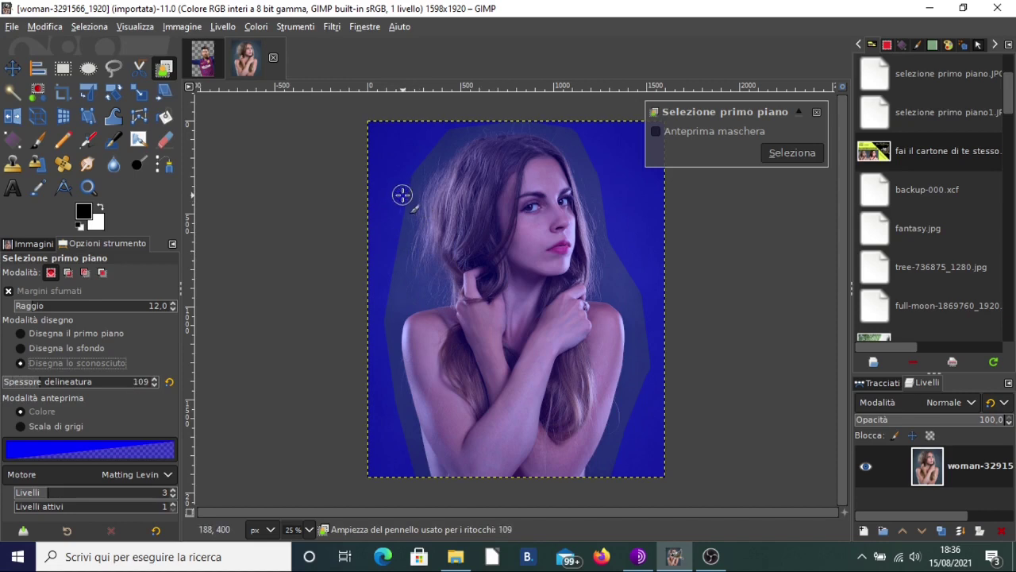
{"action": "key", "text": "bracketright"}
{"action": "key", "text": "bracketright"}
{"action": "key", "text": "bracketright"}
{"action": "left_click_drag", "start_coordinate": [403, 193], "coordinate": [384, 314]}
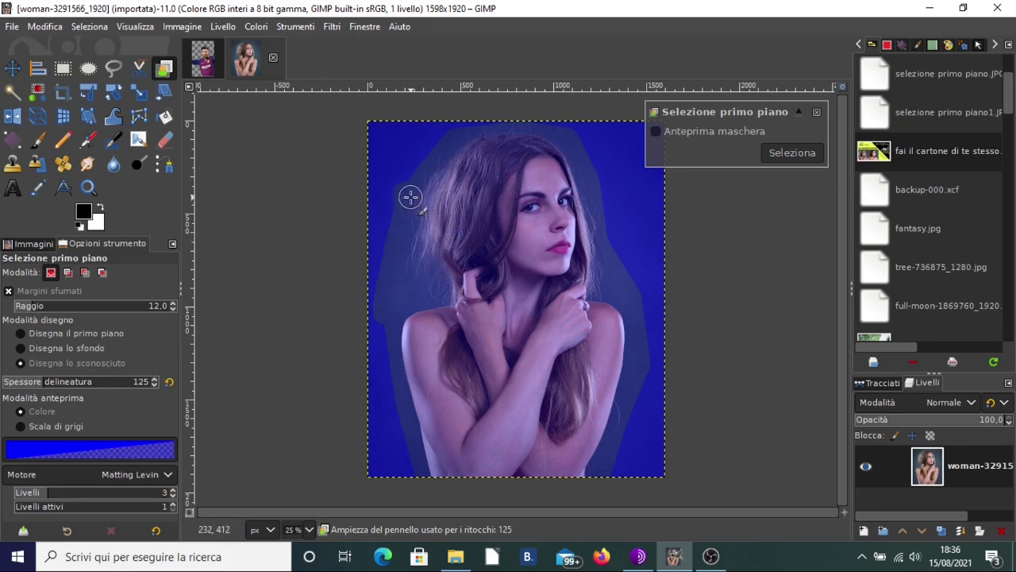
{"action": "mouse_move", "coordinate": [410, 196]}
{"action": "left_mouse_down"}
{"action": "mouse_move", "coordinate": [435, 150]}
{"action": "mouse_move", "coordinate": [513, 129]}
{"action": "mouse_move", "coordinate": [577, 147]}
{"action": "mouse_move", "coordinate": [641, 316]}
{"action": "left_mouse_up"}
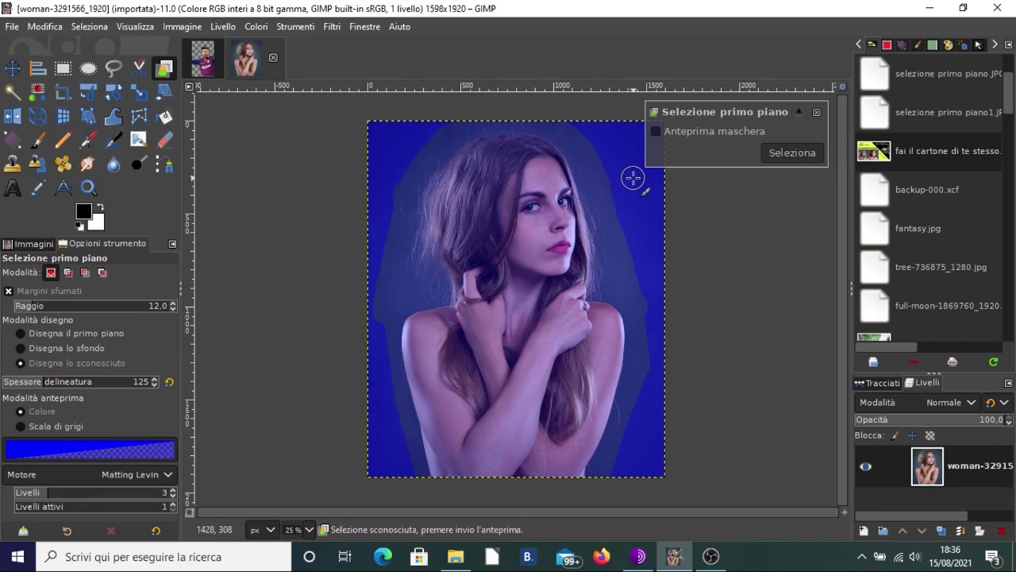
Step: Paint her body and arm as foreground and turn on the mask preview
{"action": "left_click", "coordinate": [48, 333]}
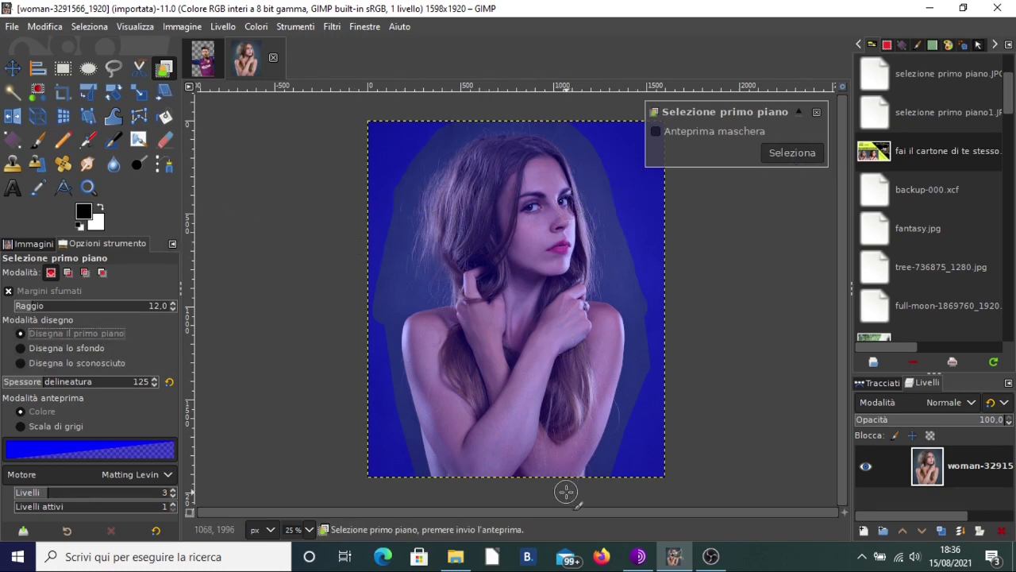
{"action": "mouse_move", "coordinate": [565, 492]}
{"action": "left_mouse_down"}
{"action": "mouse_move", "coordinate": [588, 327]}
{"action": "mouse_move", "coordinate": [517, 163]}
{"action": "mouse_move", "coordinate": [440, 215]}
{"action": "mouse_move", "coordinate": [470, 278]}
{"action": "mouse_move", "coordinate": [472, 320]}
{"action": "mouse_move", "coordinate": [424, 336]}
{"action": "mouse_move", "coordinate": [452, 486]}
{"action": "mouse_move", "coordinate": [563, 481]}
{"action": "left_mouse_up"}
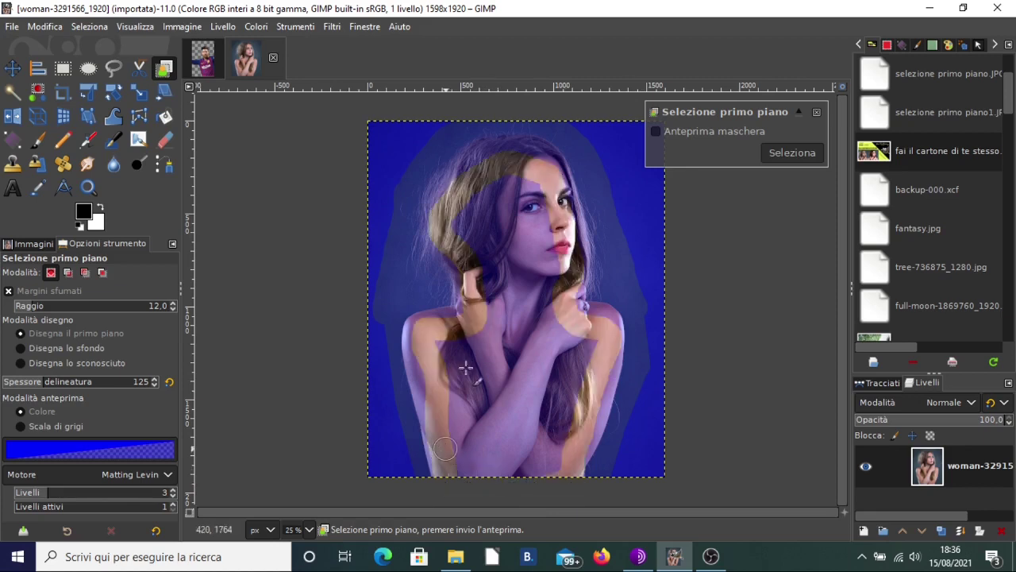
{"action": "left_click", "coordinate": [657, 131]}
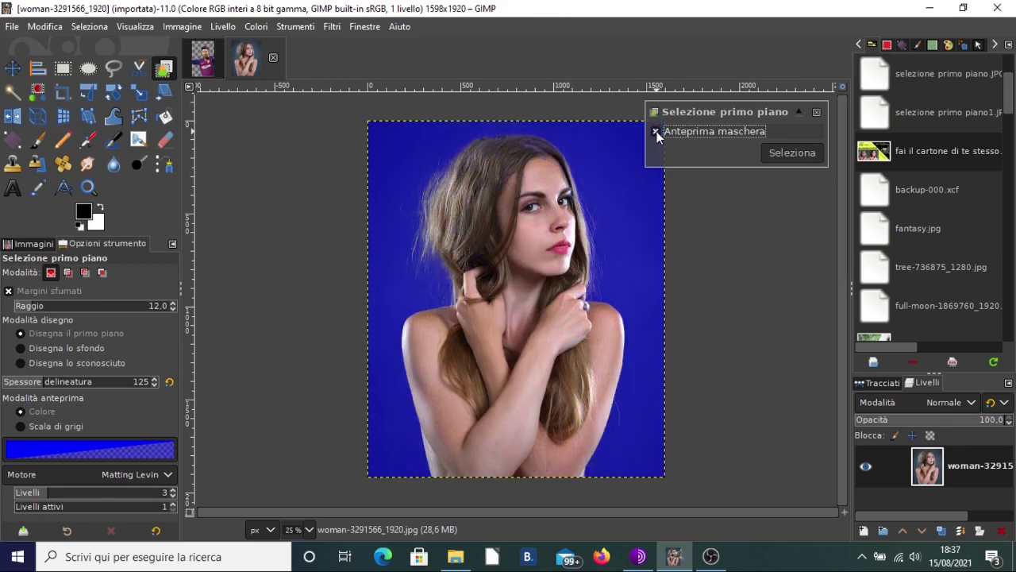
Step: Apply the Foreground Select mask as a selection around the woman's hair, head and shoulders
{"action": "left_click", "coordinate": [789, 153]}
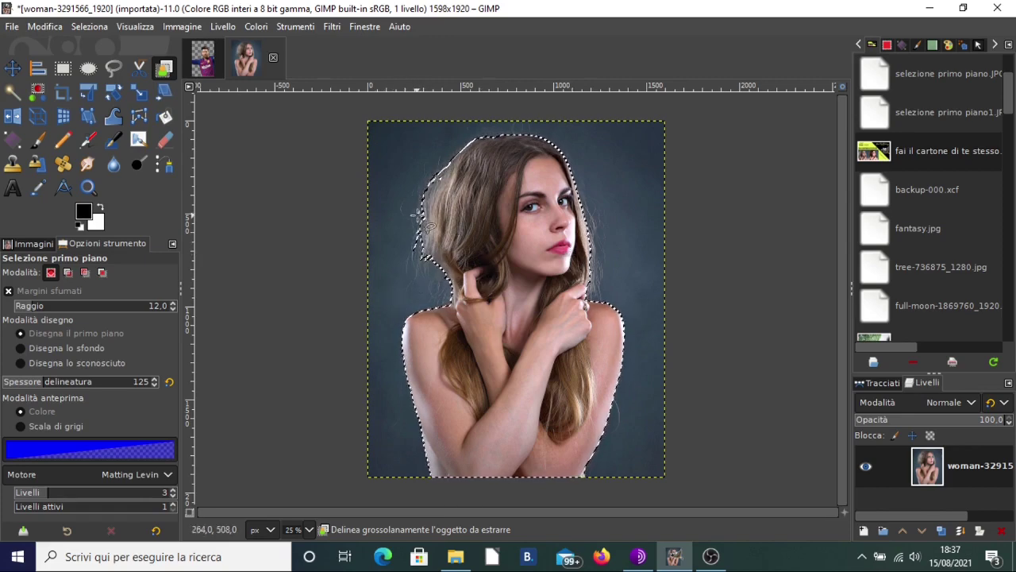
Step: Add an alpha channel, delete the backdrop around the woman, then select none
{"action": "scroll", "coordinate": [433, 224], "scroll_direction": "up", "scroll_amount": 3}
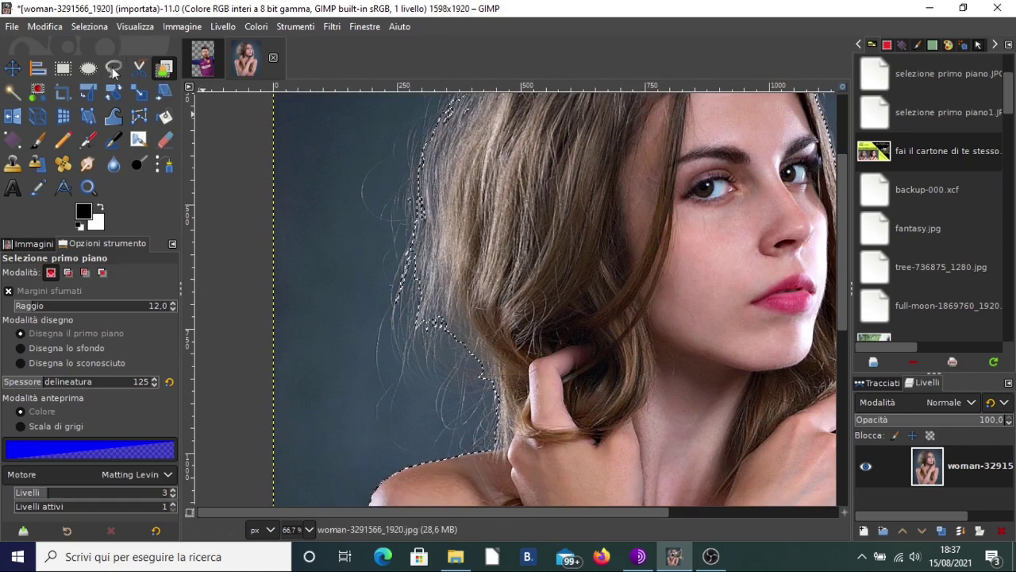
{"action": "scroll", "coordinate": [419, 210], "scroll_direction": "down", "scroll_amount": 3}
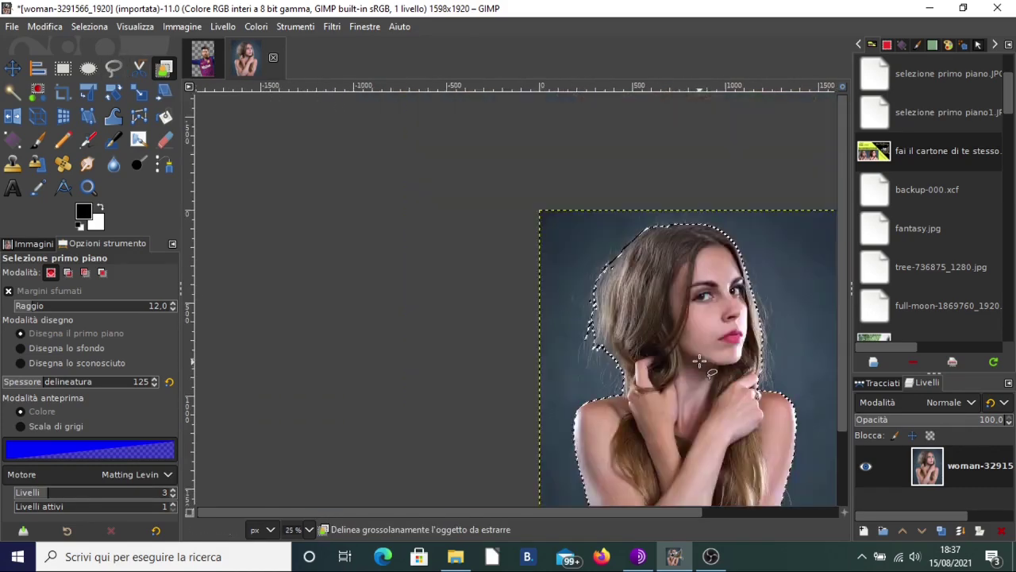
{"action": "scroll", "coordinate": [419, 210], "scroll_direction": "down", "scroll_amount": 1}
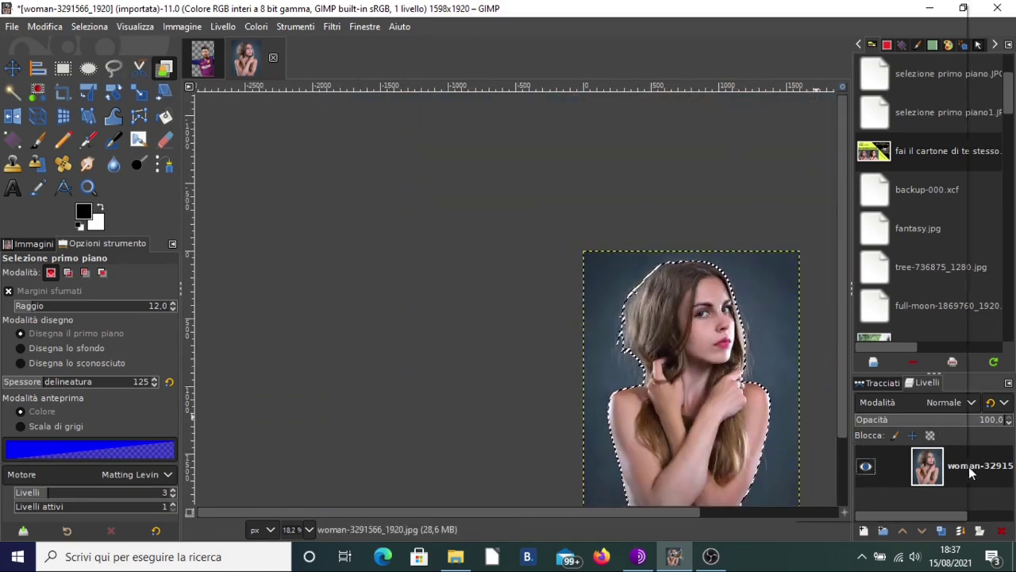
{"action": "right_click", "coordinate": [969, 466]}
{"action": "left_click", "coordinate": [862, 435]}
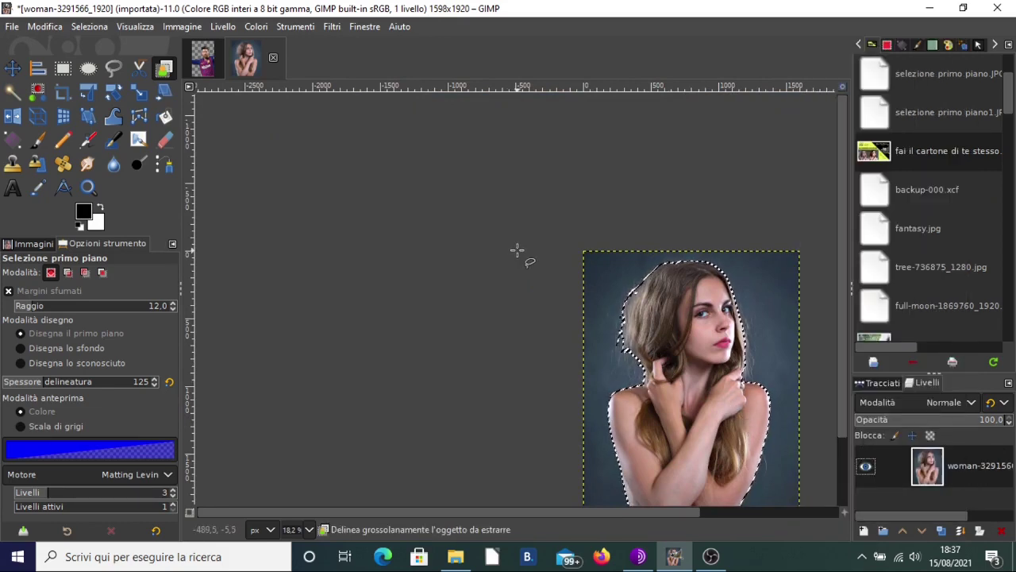
{"action": "key", "text": "Delete"}
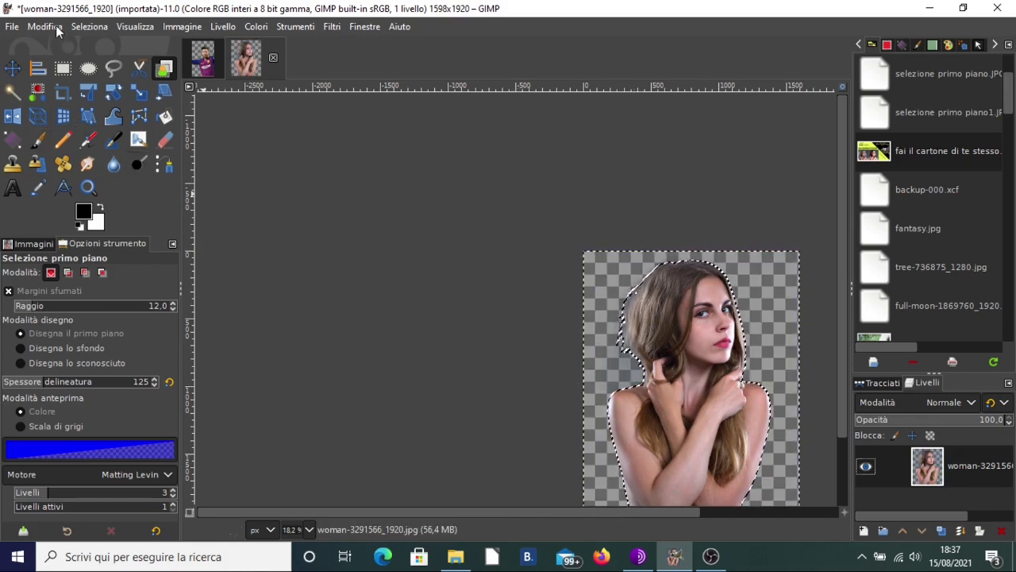
{"action": "left_click", "coordinate": [89, 26]}
{"action": "left_click", "coordinate": [106, 65]}
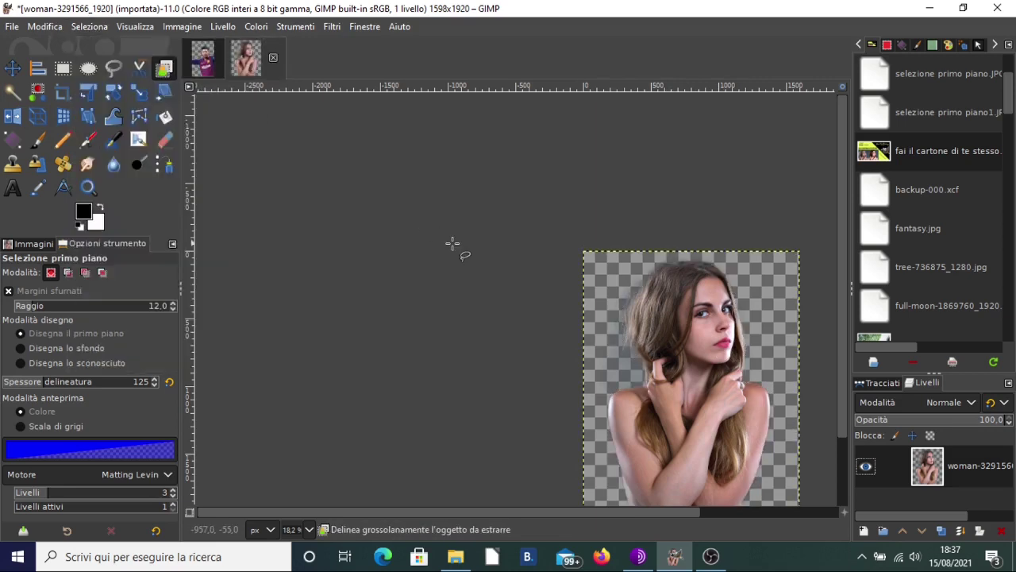